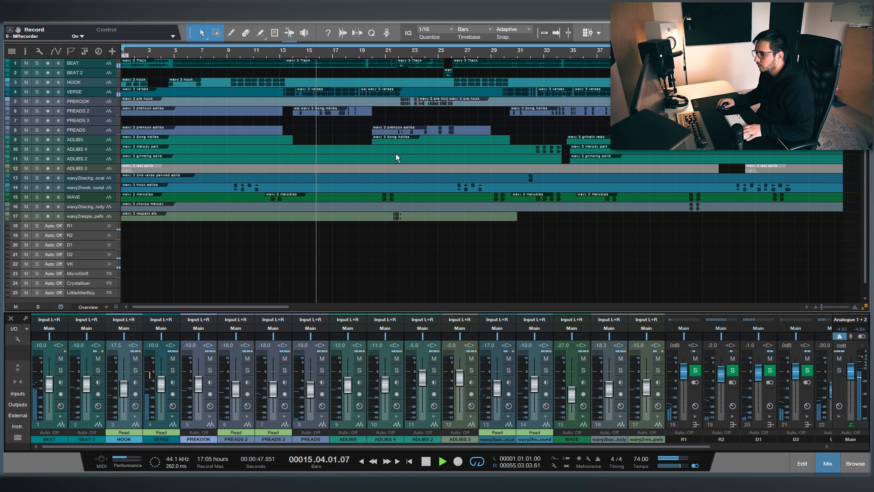
Step: Play the song from around bars 21, 30 and 38 to audition sections of the full mix
left_click(394, 75)
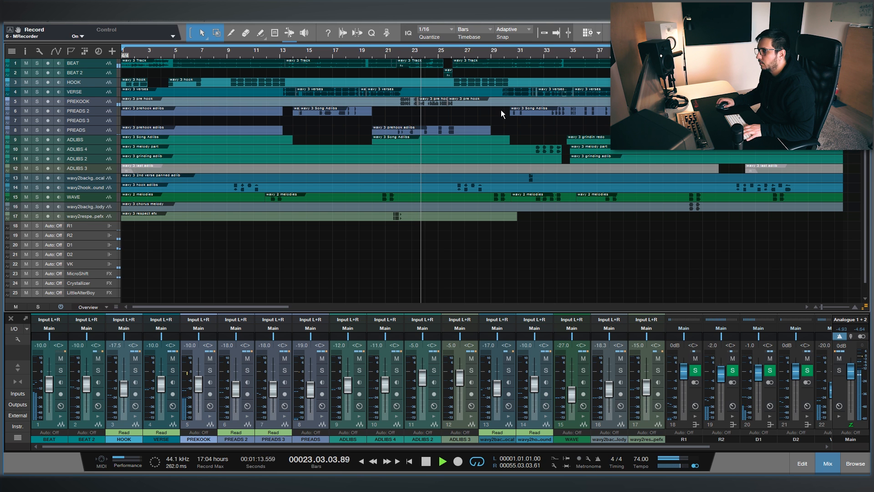
left_click(513, 53)
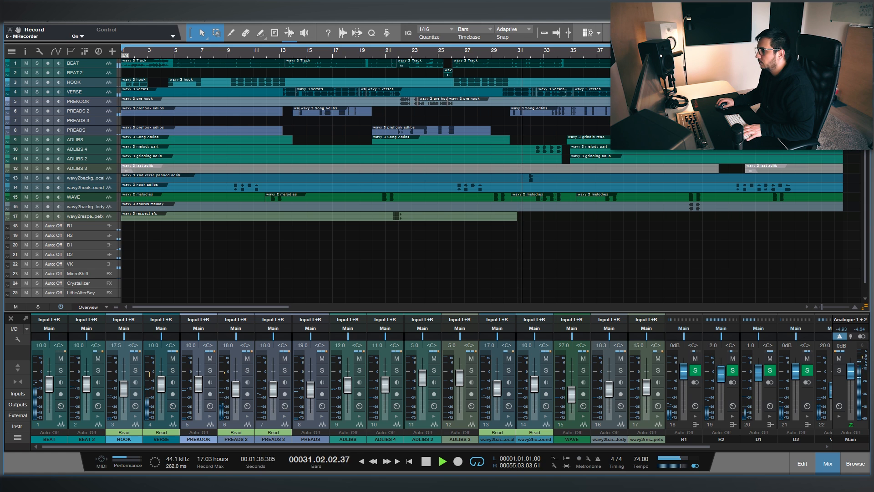
double_click(624, 53)
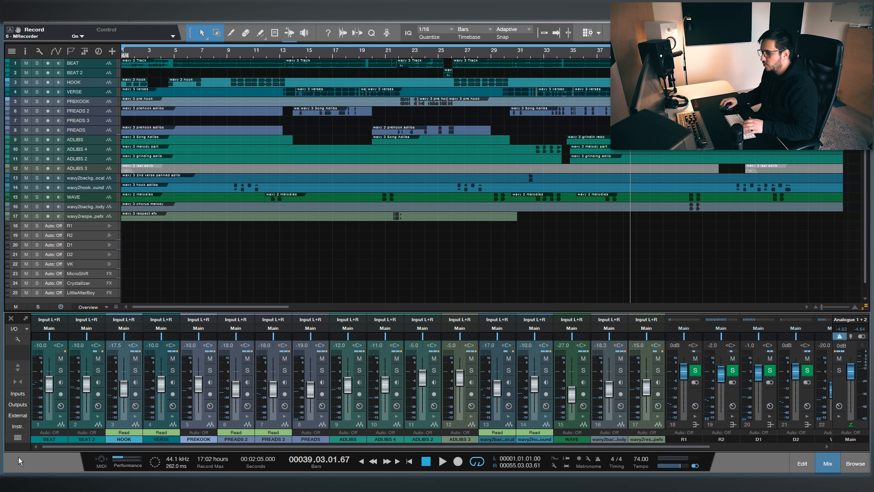
Step: Examine the FabFilter Pro-R reverb settings on the R1 effects channel
left_click_drag(73, 447, 320, 450)
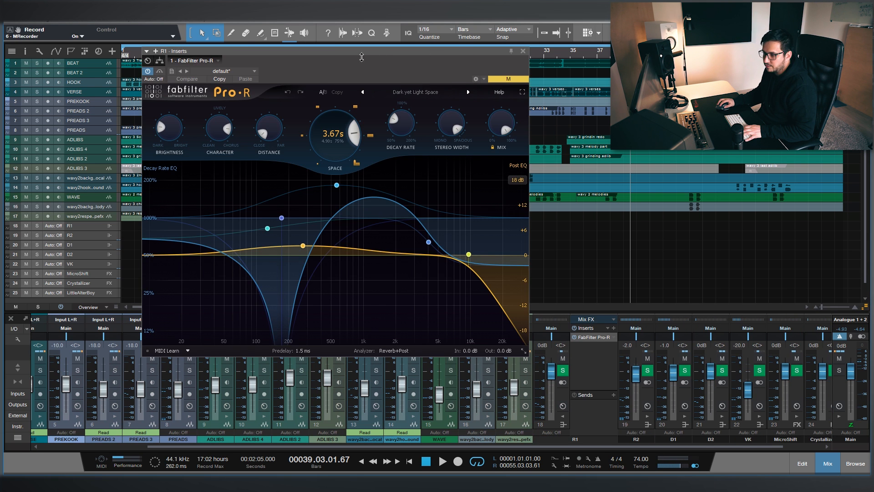
left_click_drag(362, 57, 268, 71)
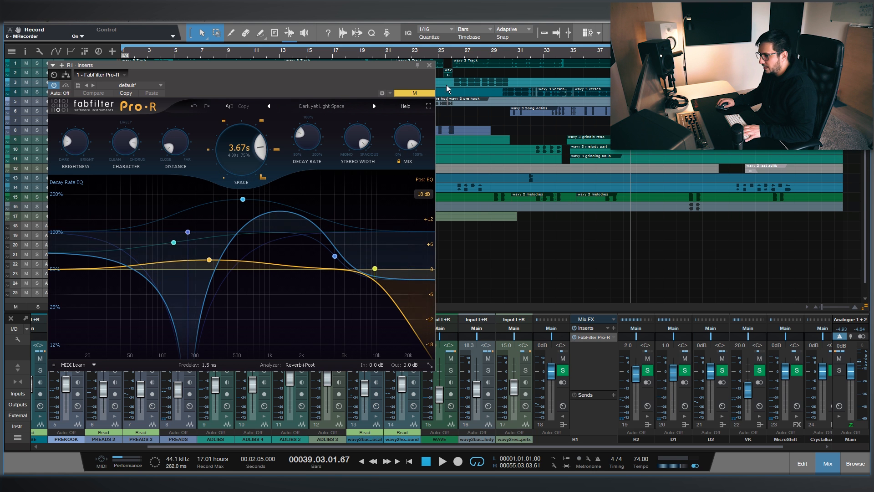
left_click(430, 66)
Step: Examine the EchoBoy delay settings and the send on the D1 effects channel
left_click(563, 416)
left_click(600, 416)
double_click(633, 338)
left_click_drag(397, 53, 288, 101)
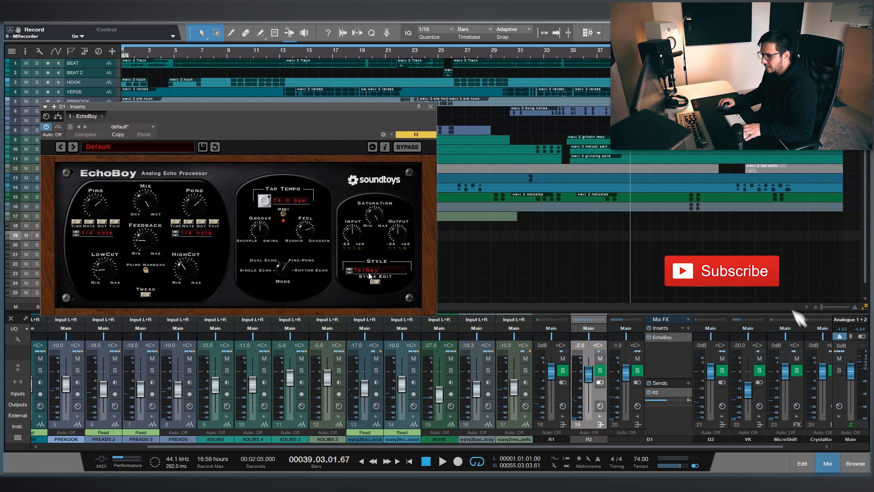
key("Escape")
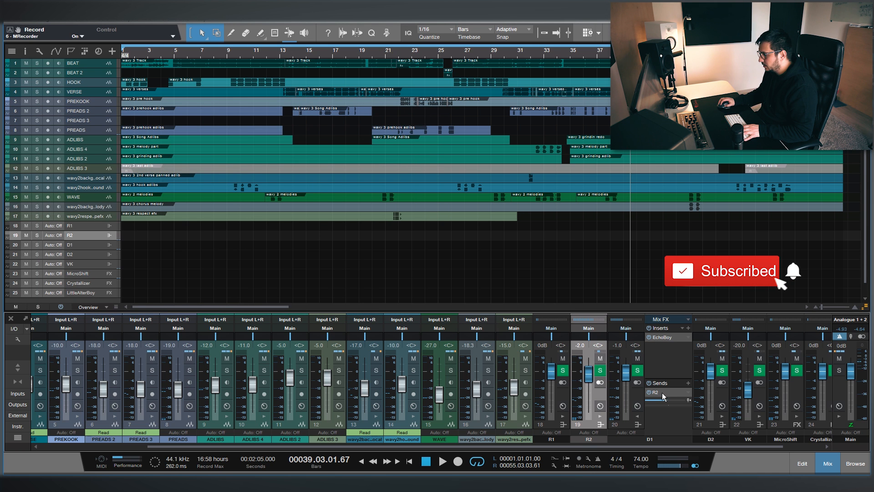
Step: Examine the EchoBoy settings on the D2 channel and compare them with the EchoBoy on D1
left_click(646, 422)
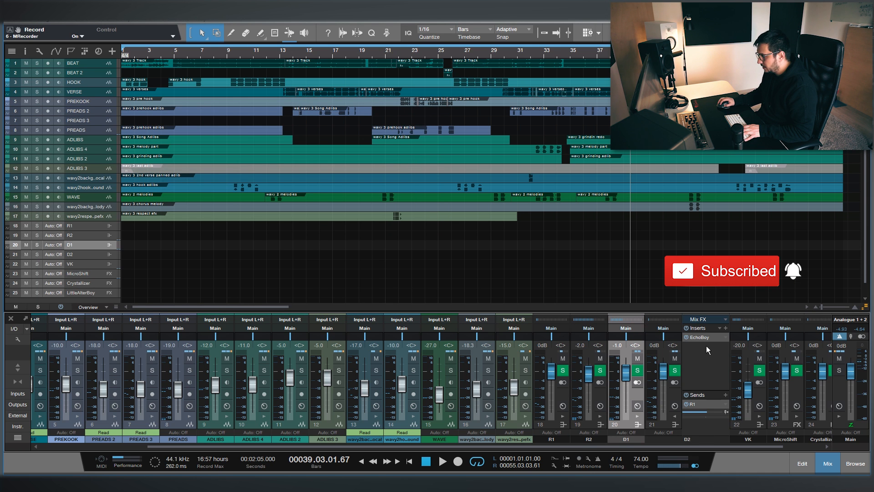
left_click(703, 338)
left_click_drag(444, 208, 284, 133)
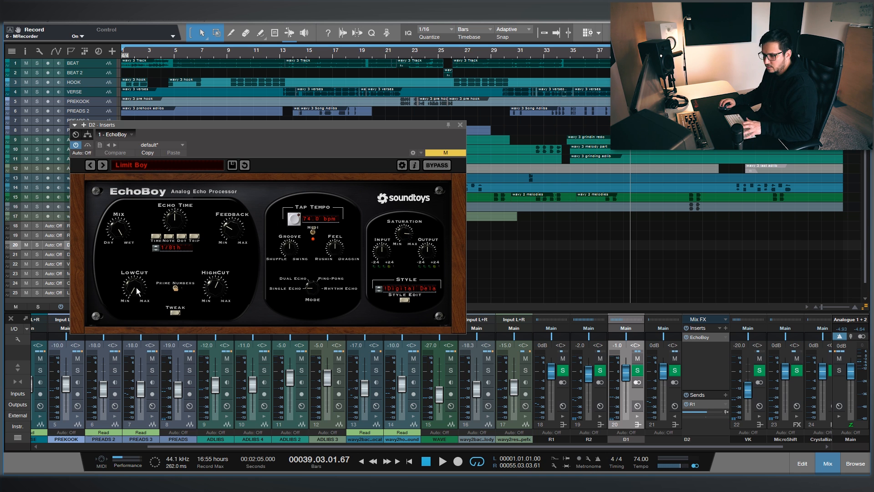
left_click(638, 425)
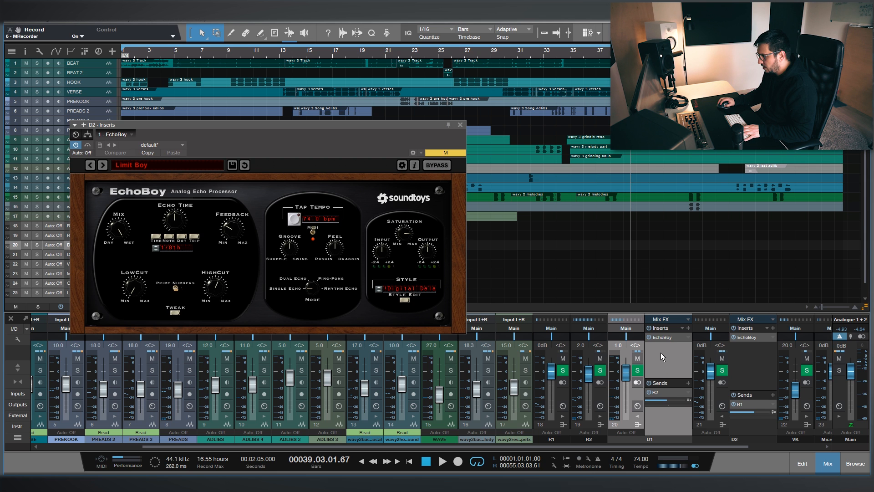
left_click(662, 338)
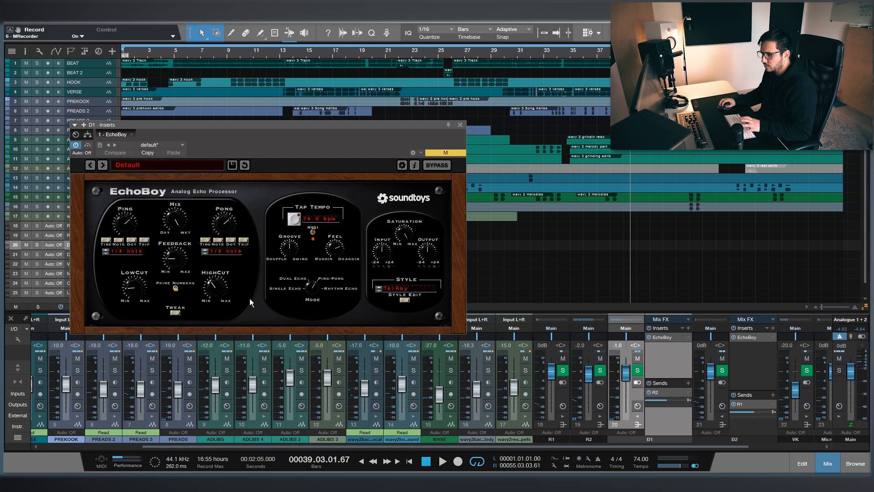
left_click(460, 125)
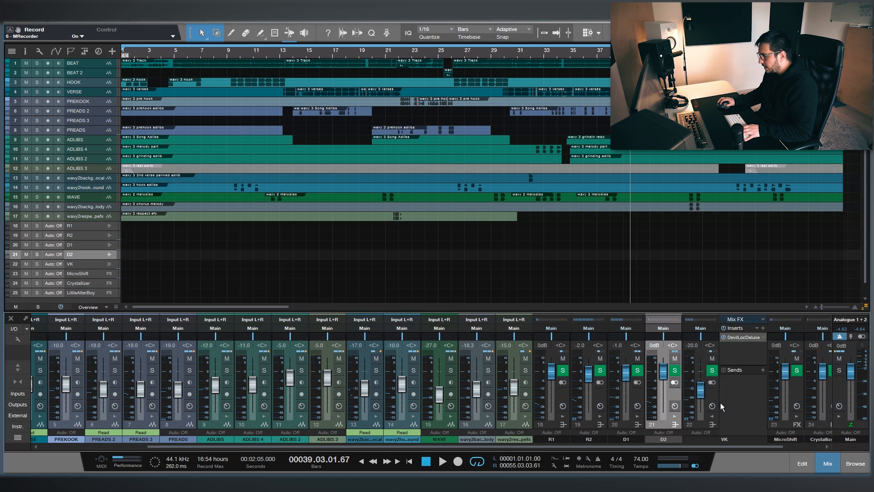
Step: Examine the DevilLocDeluxe insert on the VK channel and the MicroShift plugin on the MicroShift channel
left_click(745, 337)
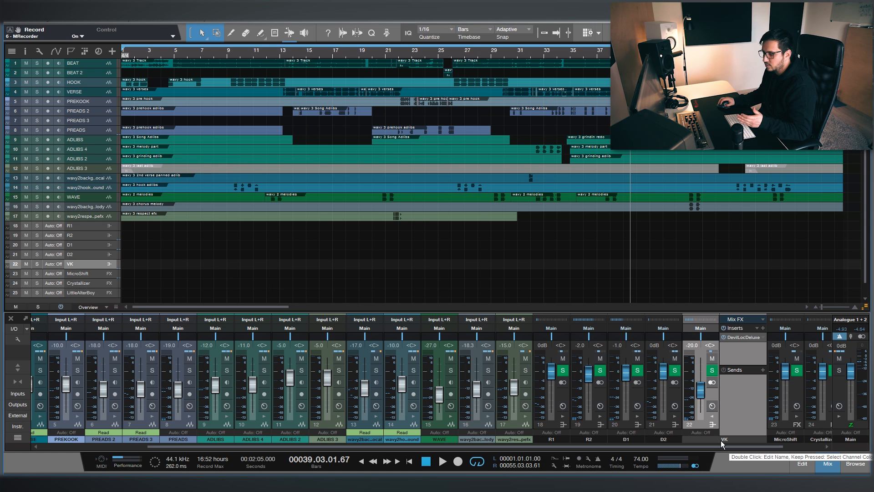
left_click(712, 425)
left_click(749, 424)
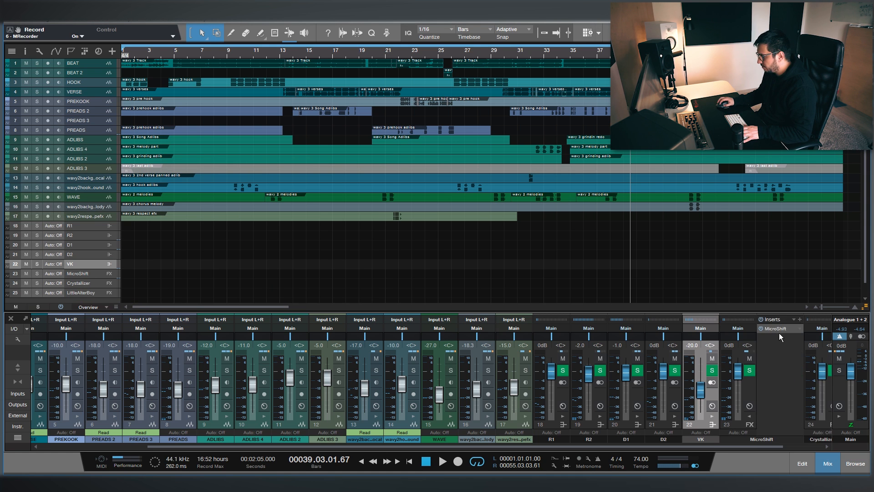
left_click(779, 333)
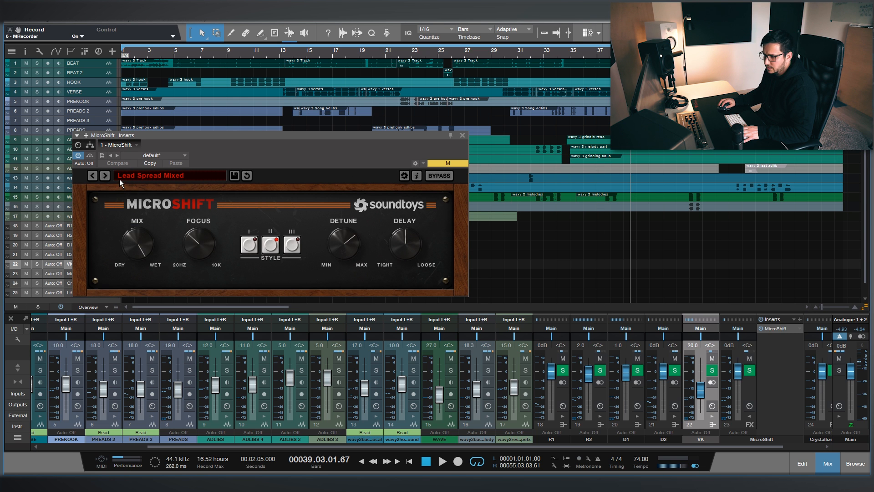
left_click(461, 136)
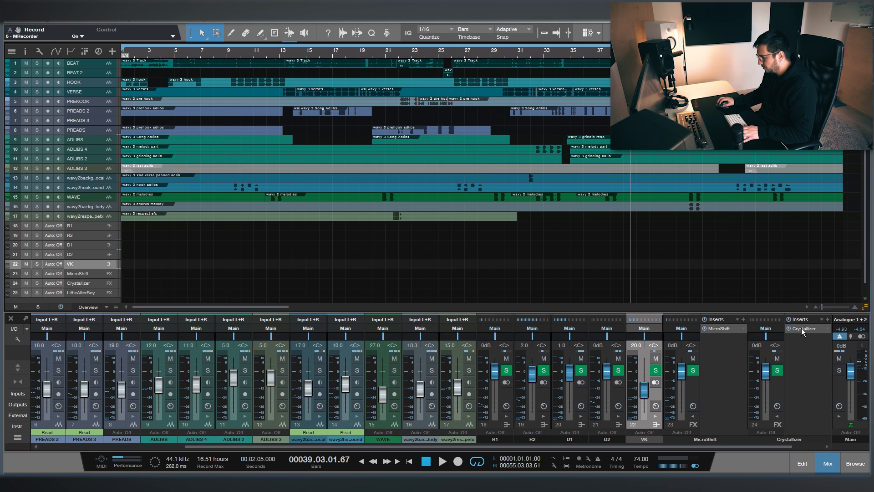
Step: Examine the Crystallizer plugin settings and the inserts on the LittleAlterBoy channel
double_click(802, 329)
left_click_drag(499, 153, 233, 130)
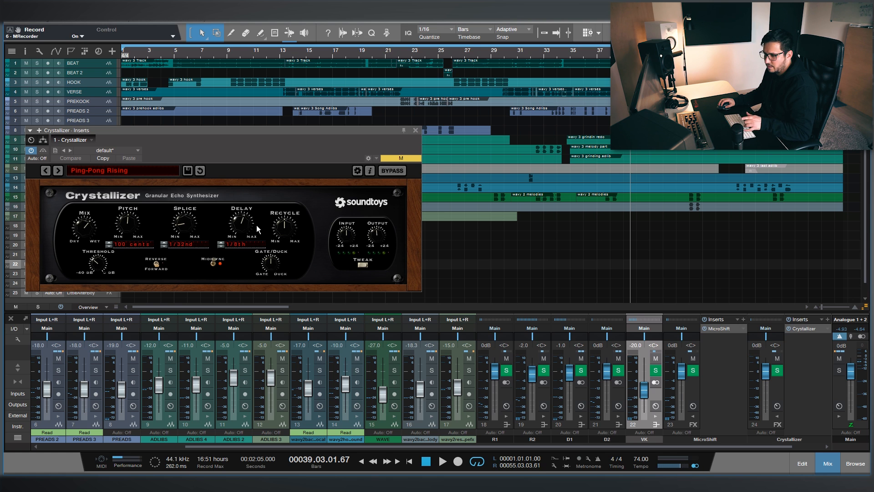
left_click(415, 131)
scroll(766, 438, "right", 2)
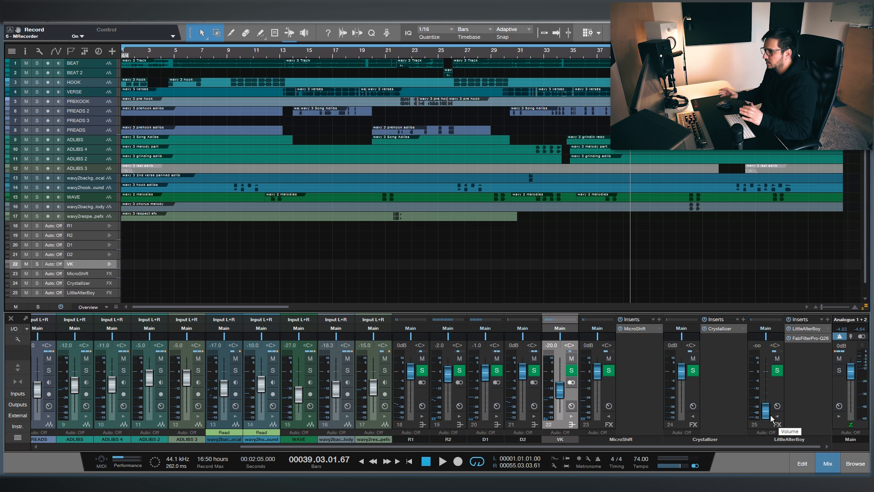
left_click(772, 415)
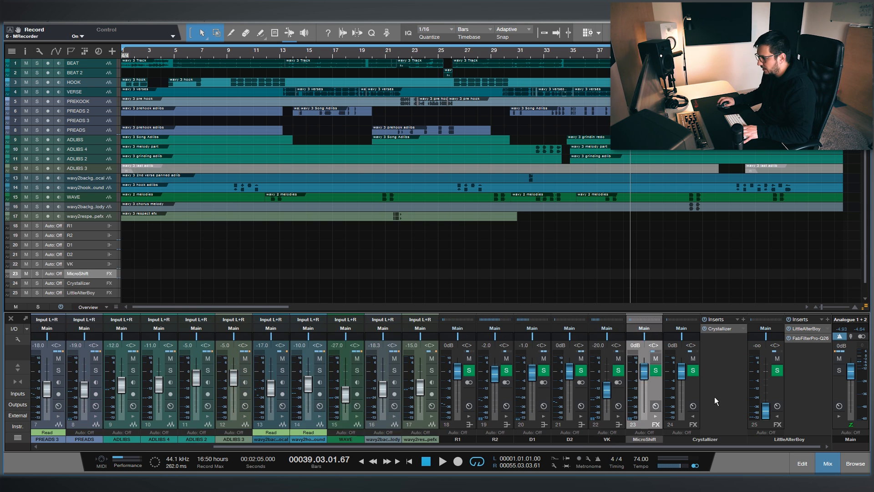
left_click_drag(614, 446, 482, 446)
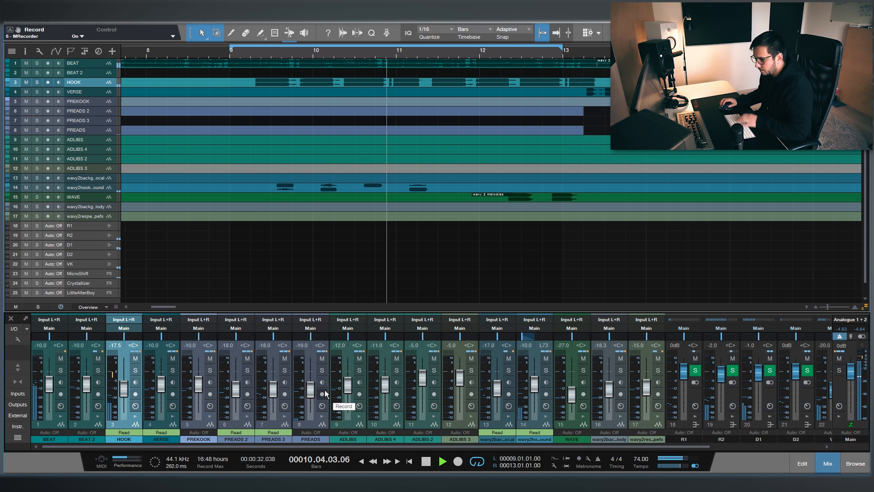
Step: Show the HOOK channel's inserts and sends in a taller mixer and bypass all of them
left_click(133, 415)
left_click_drag(182, 309, 183, 200)
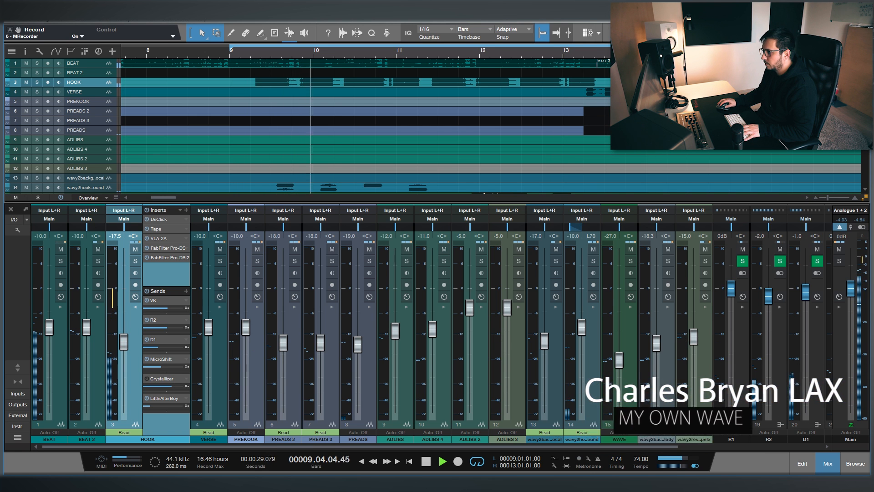
left_click_drag(606, 61, 606, 62)
key("space")
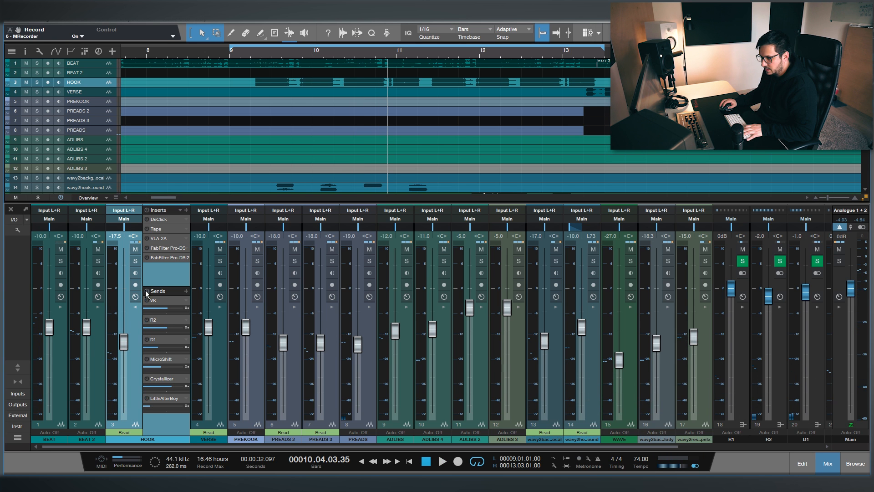
Step: Solo the HOOK track and play the unprocessed vocal from bar 9
left_click(232, 53)
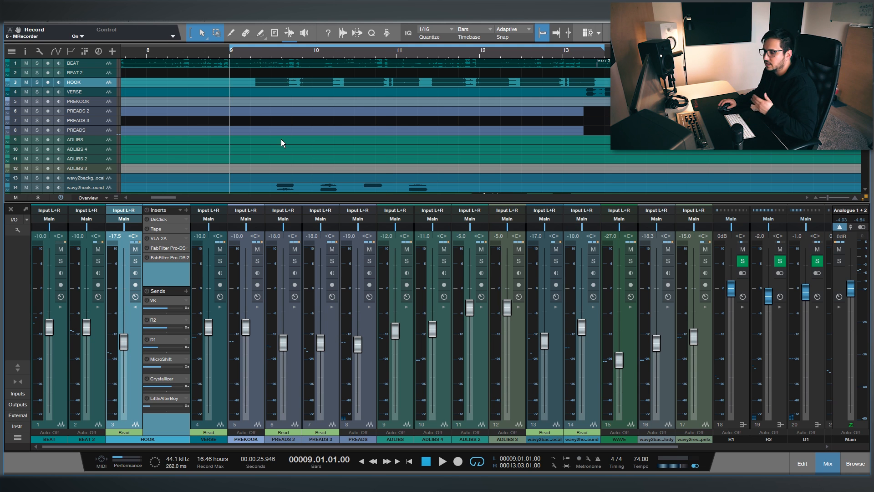
left_click(42, 82)
key("space")
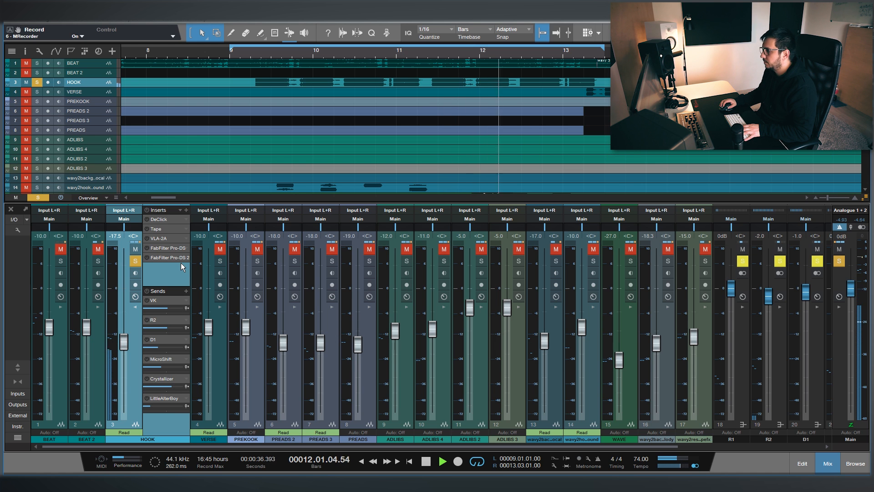
key("space")
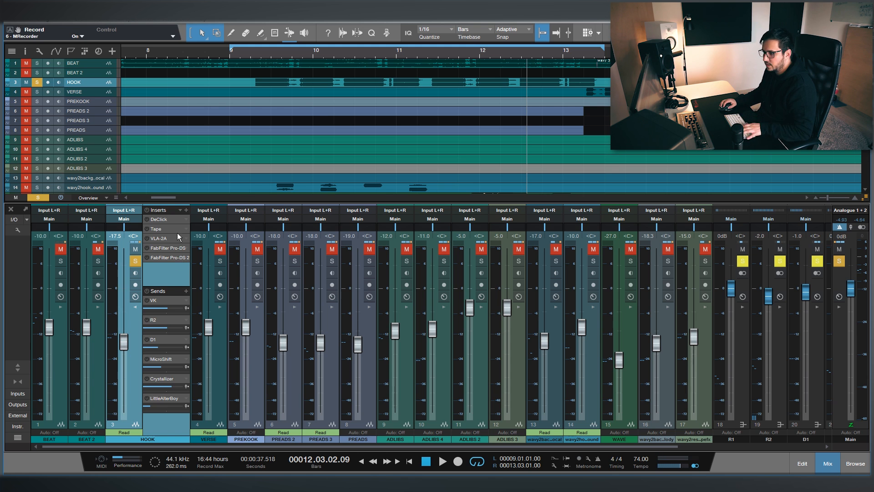
Step: Turn on the DeClick insert on the HOOK channel and review its settings
double_click(179, 241)
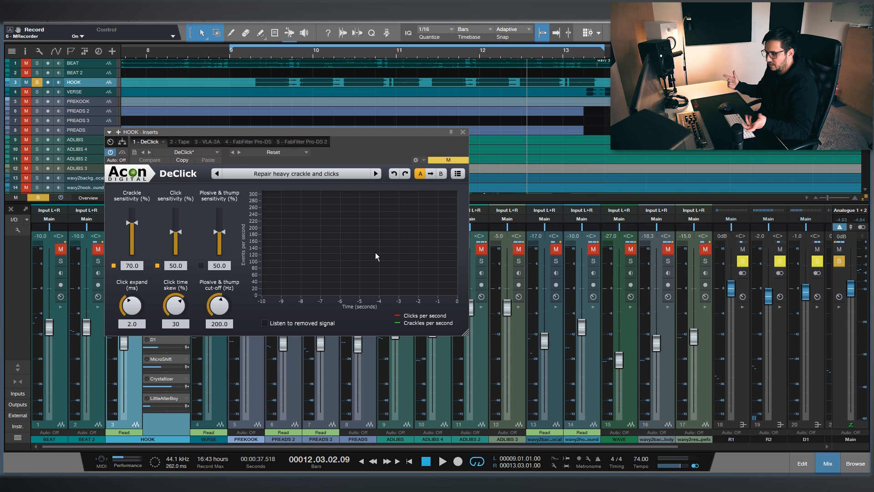
left_click(463, 132)
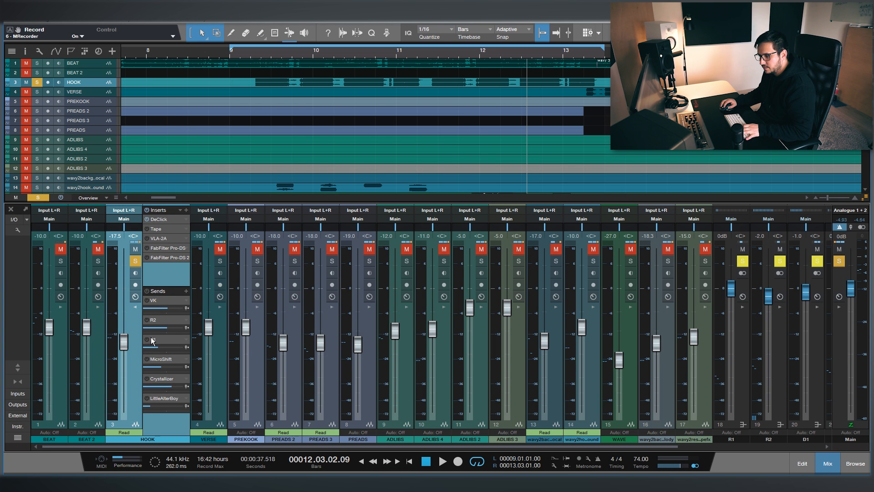
Step: Enable the HOOK channel's VK send and raise its level to +10 dB while the vocal plays
left_click_drag(340, 139, 320, 94)
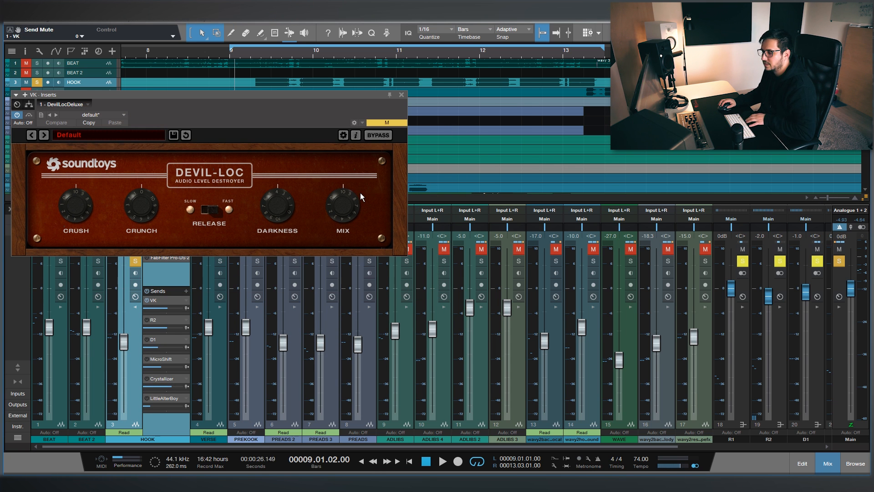
key("space")
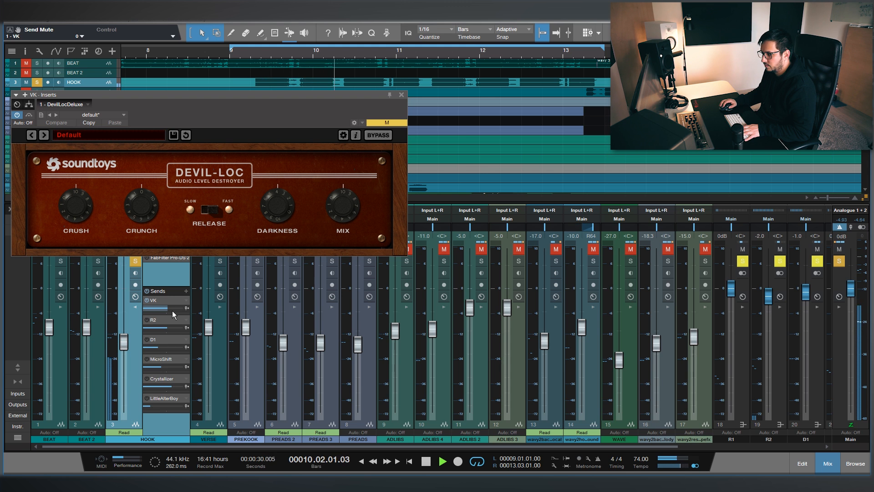
mouse_move(173, 311)
left_click_drag(173, 313, 177, 243)
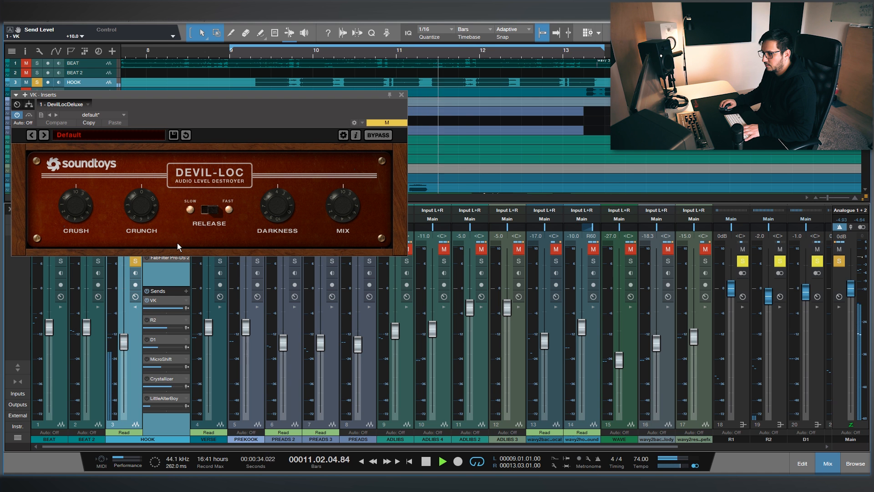
key("space")
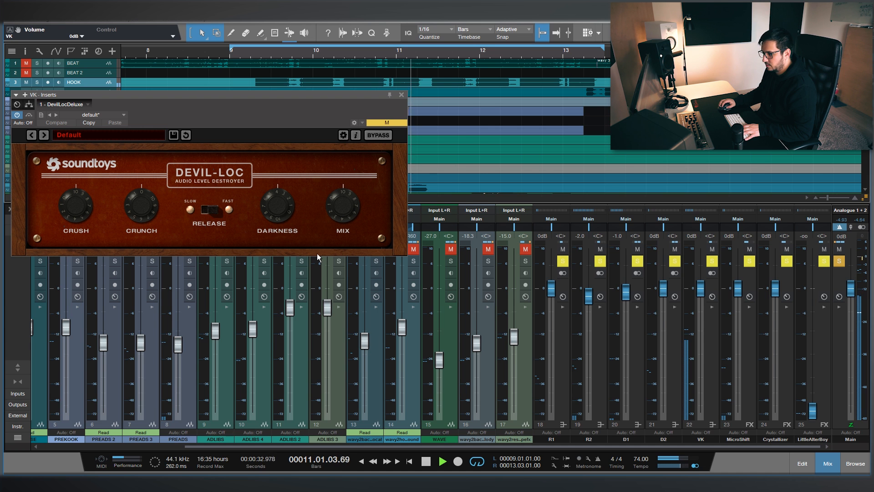
Step: Try the other release speed on the VK channel's Devil-Loc while listening to the vocal
left_click(215, 212)
left_click(214, 211)
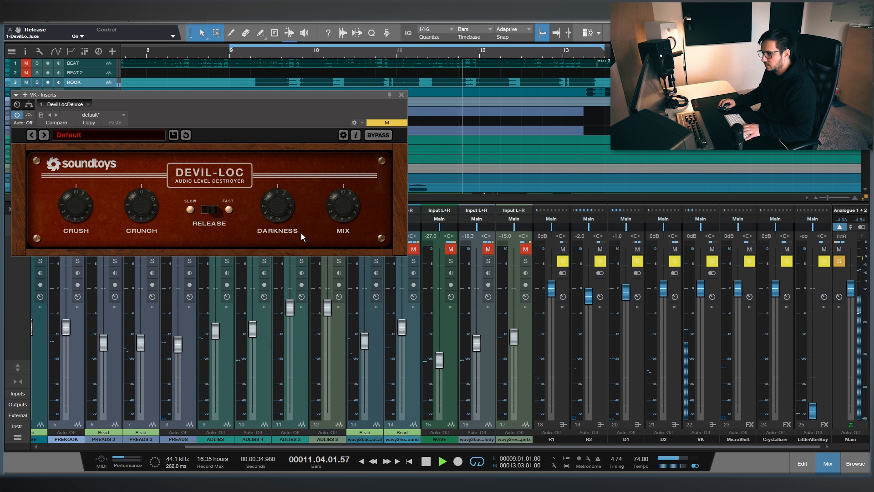
key("space")
Step: Try the Devil-Loc's Darkness at 20000 Hz and listen to the processed vocal
left_click_drag(274, 216, 311, 299)
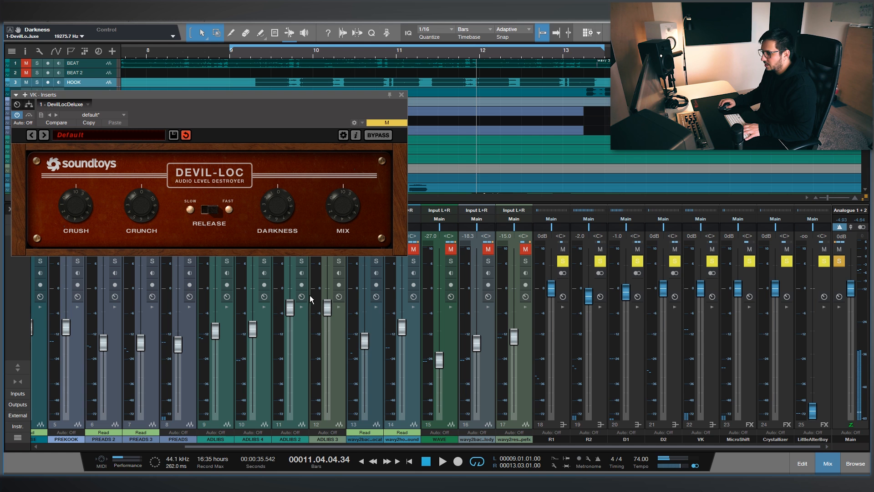
left_click_drag(274, 218, 274, 237)
key("space")
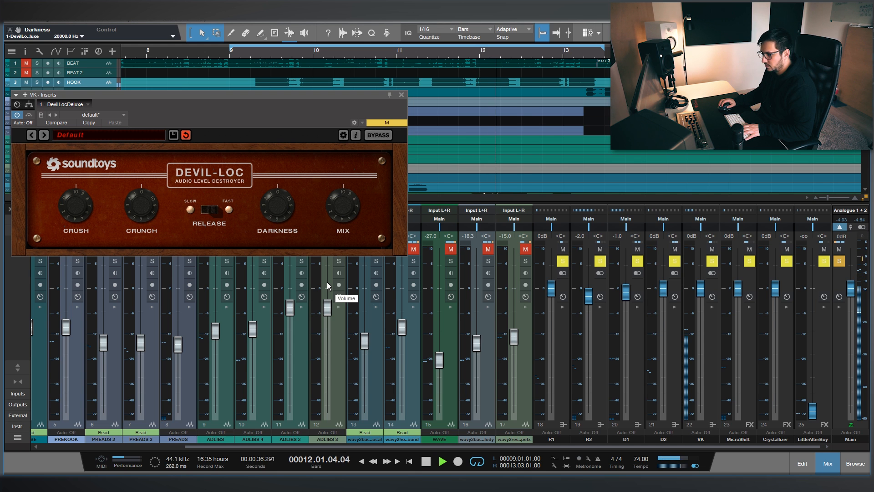
key("space")
key("space")
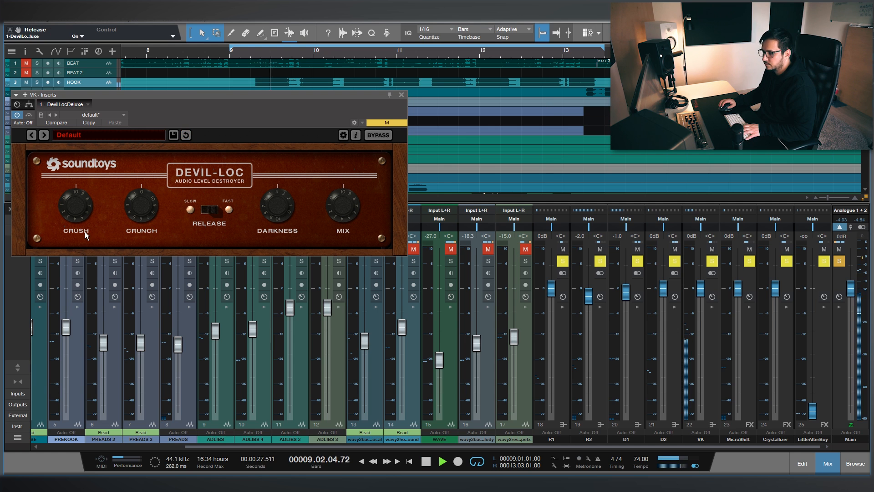
Step: Try the VK channel's Devil-Loc Crunch at 5.3 and 1.7 while listening, and return it to 0.0
key("space")
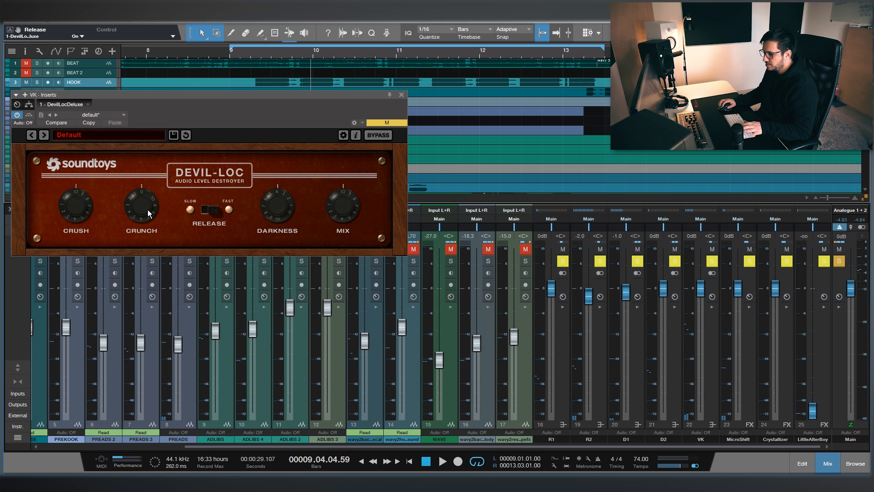
left_click_drag(148, 213, 183, 228)
key("space")
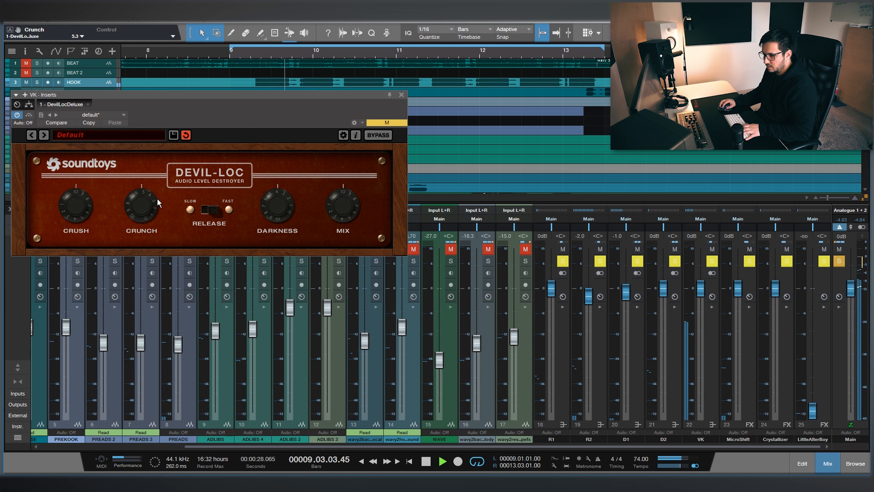
left_click_drag(140, 219, 138, 225)
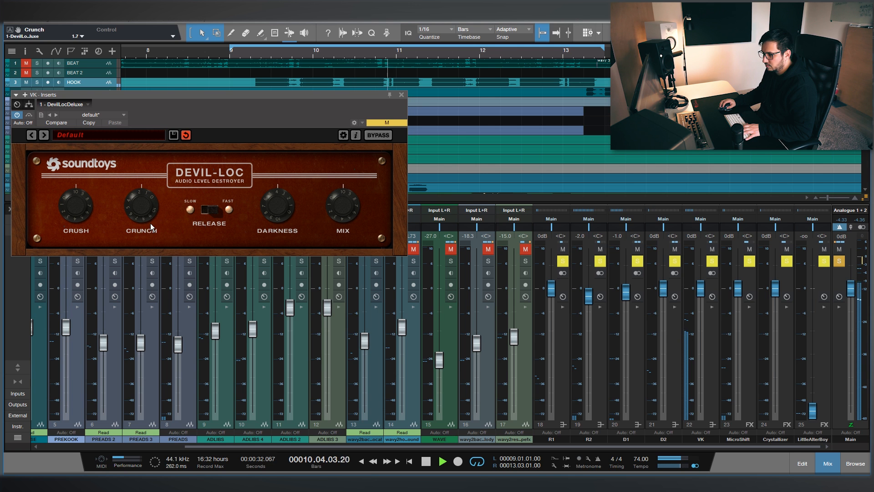
left_click_drag(150, 222, 199, 221)
key("space")
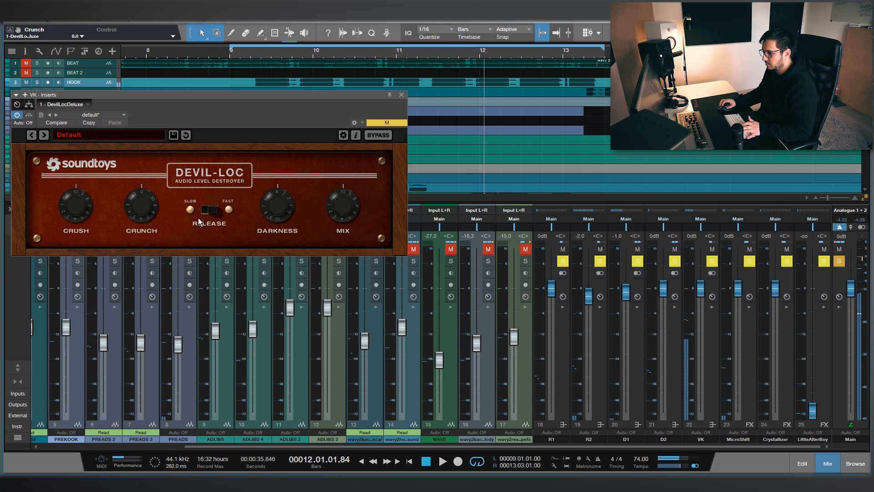
Step: Enable the HOOK channel's R2 send and audition its reverb in solo, with the send level temporarily at +10 dB
left_click(151, 440)
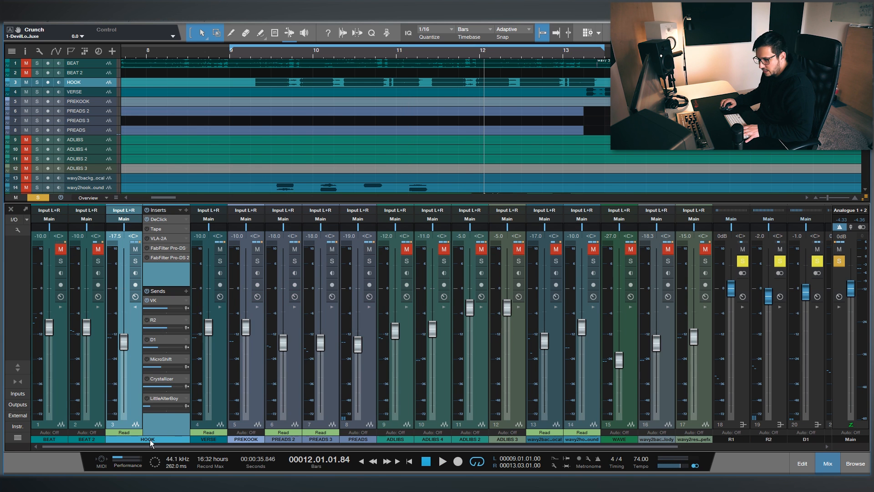
double_click(155, 320)
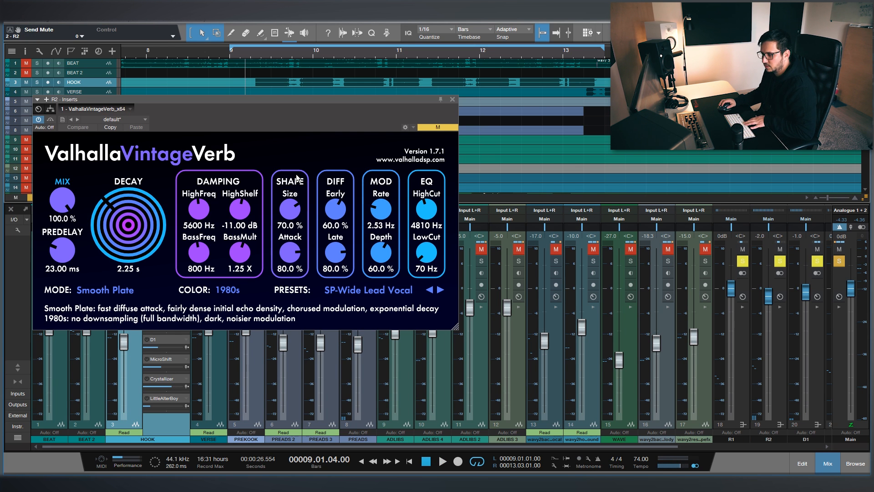
key("Escape")
key("space")
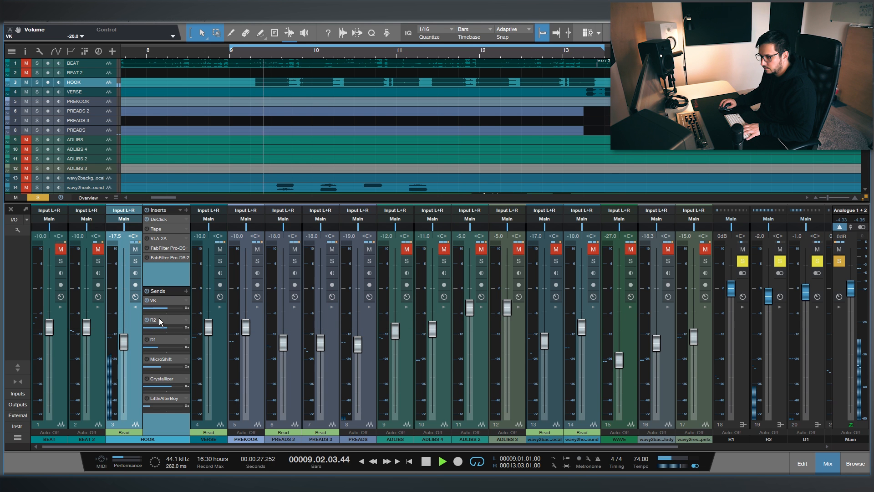
key("s")
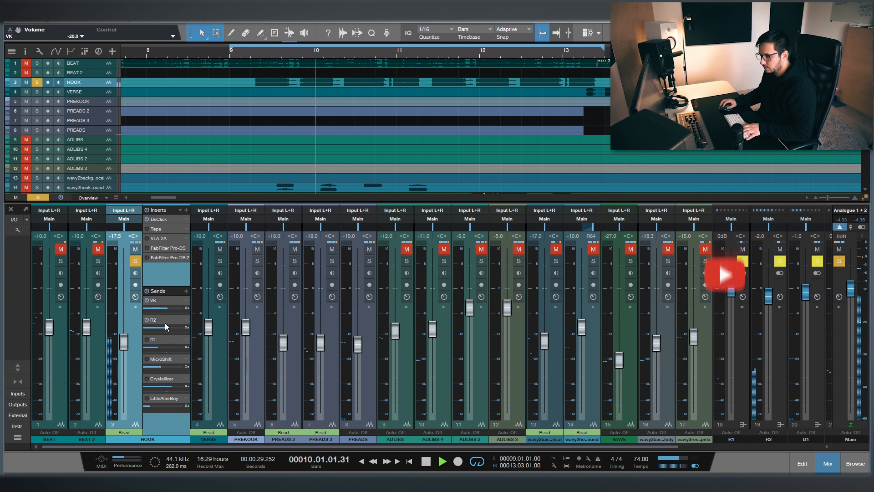
left_click_drag(162, 322, 180, 272)
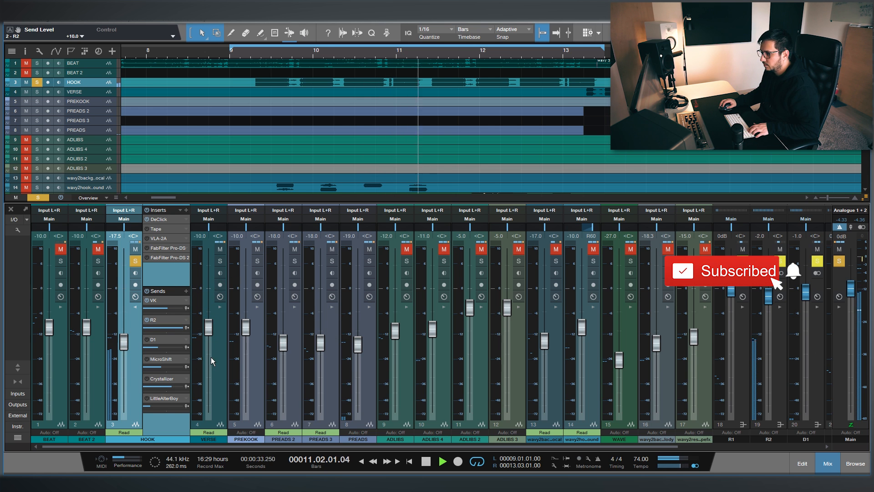
left_click_drag(182, 327, 166, 328)
Step: Enable the HOOK channel's D1 send and listen to its EchoBoy delay on the vocal
right_click(147, 348)
left_click(185, 309)
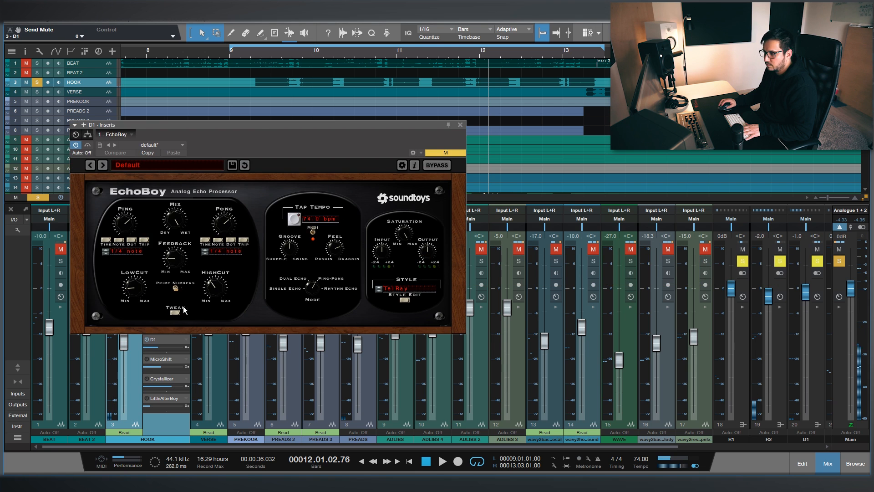
left_click(238, 82)
key("space")
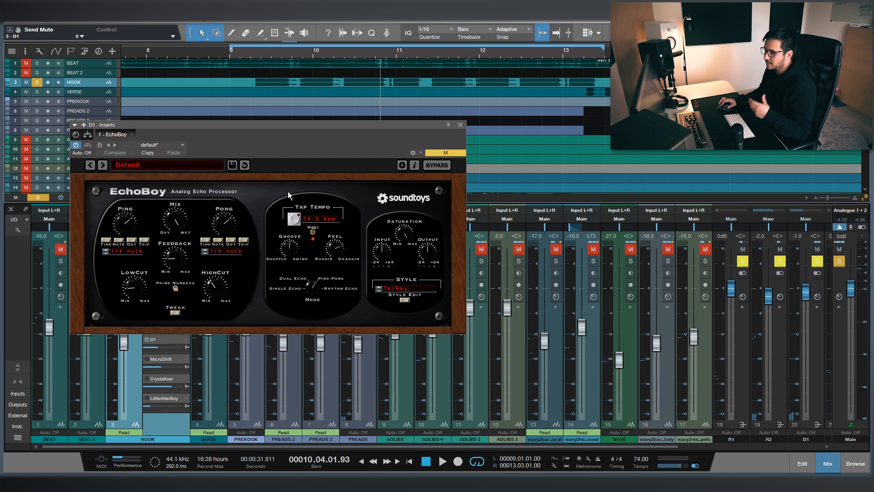
Step: Enable the HOOK channel's MicroShift send, audition it at +10 dB and undo the level change
left_click(146, 359)
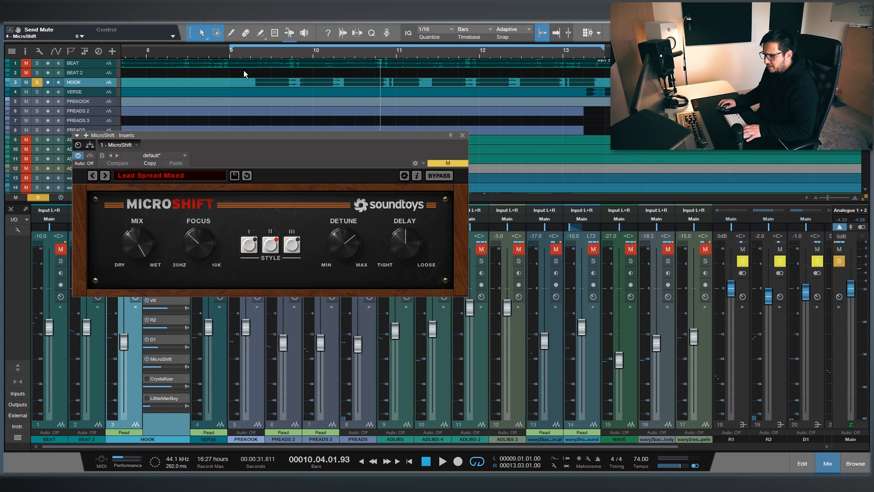
left_click(244, 70)
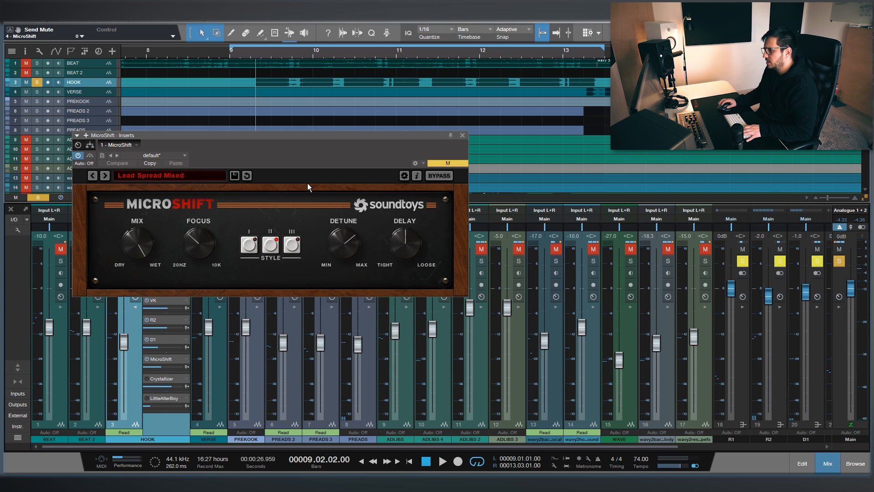
key("space")
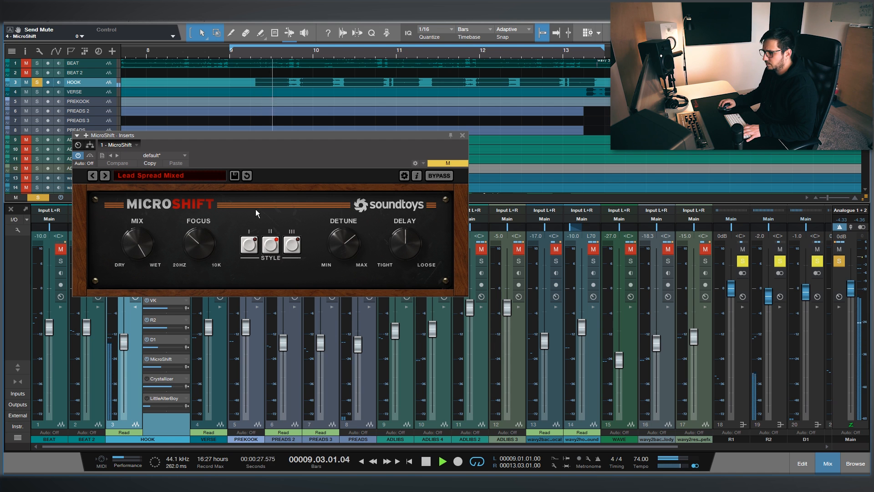
left_click_drag(169, 371, 201, 287)
key("ctrl+z")
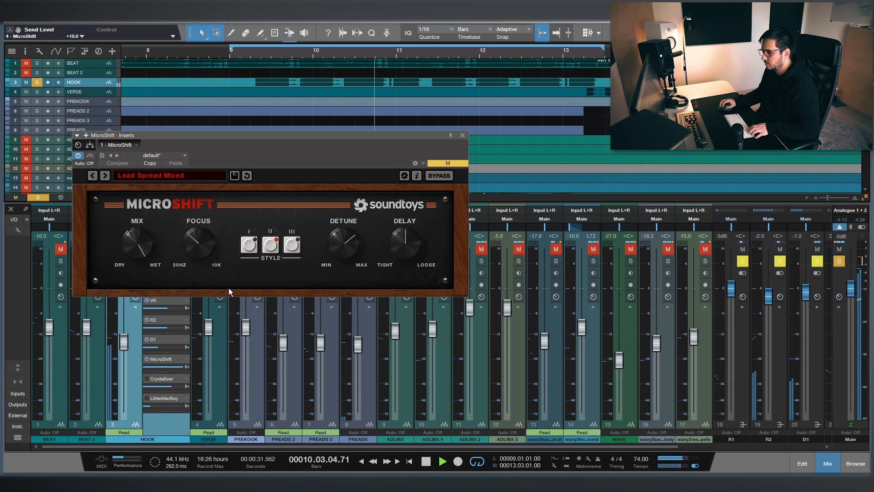
key("space")
key("space")
Step: Try the LittleAlterBoy send on the HOOK vocal with the effect channel's fader at -16.4 dB, and restore the fader and send mute
left_click(159, 398)
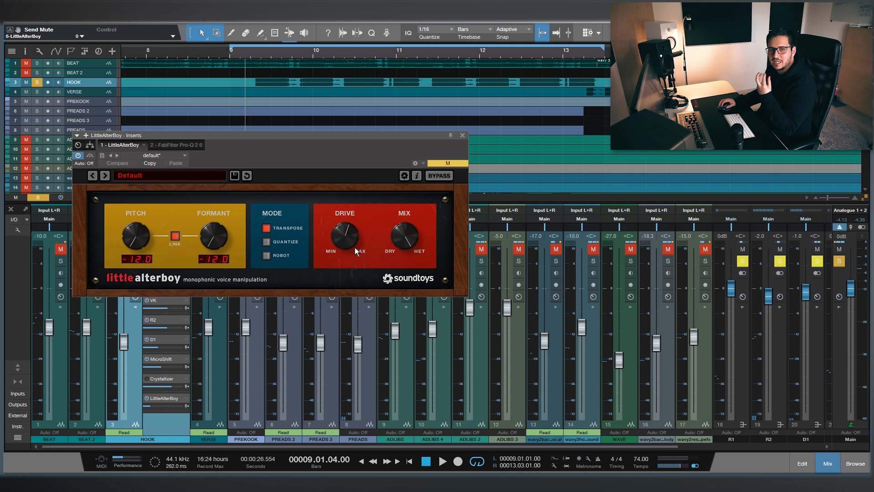
left_click_drag(161, 407, 216, 350)
left_click_drag(203, 445, 350, 445)
left_click_drag(813, 415, 812, 340)
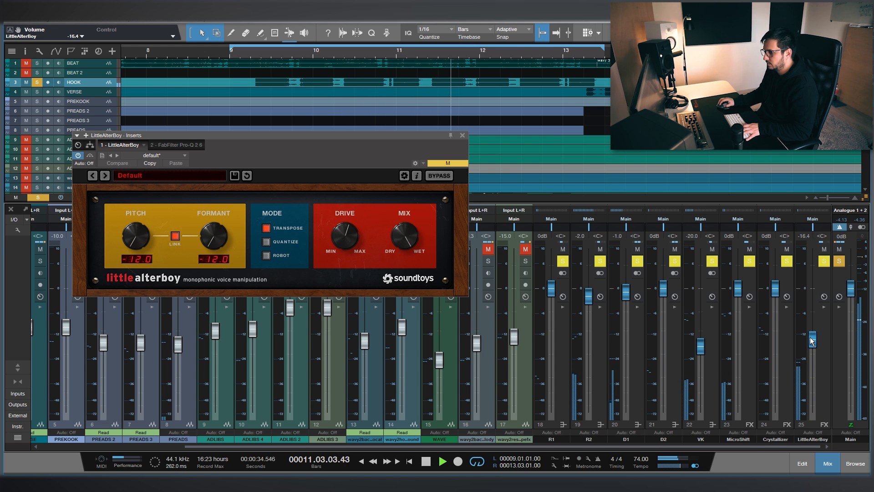
key("space")
left_click_drag(296, 446, 148, 446)
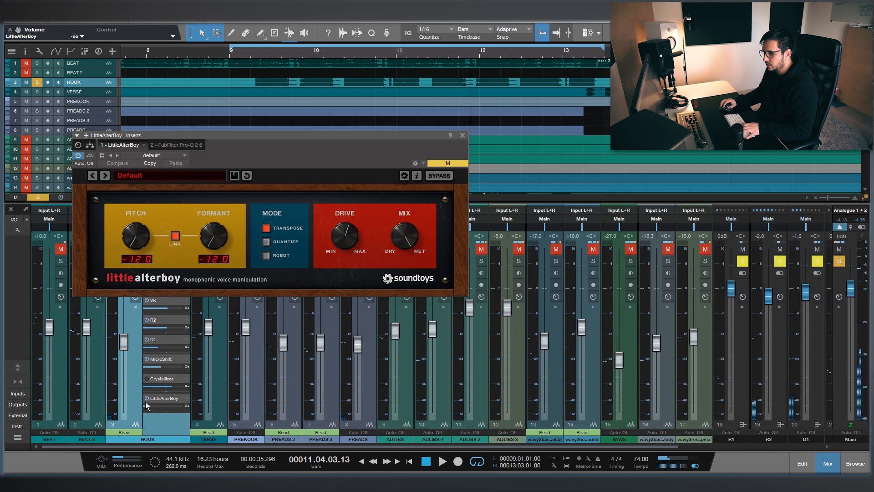
left_click(462, 135)
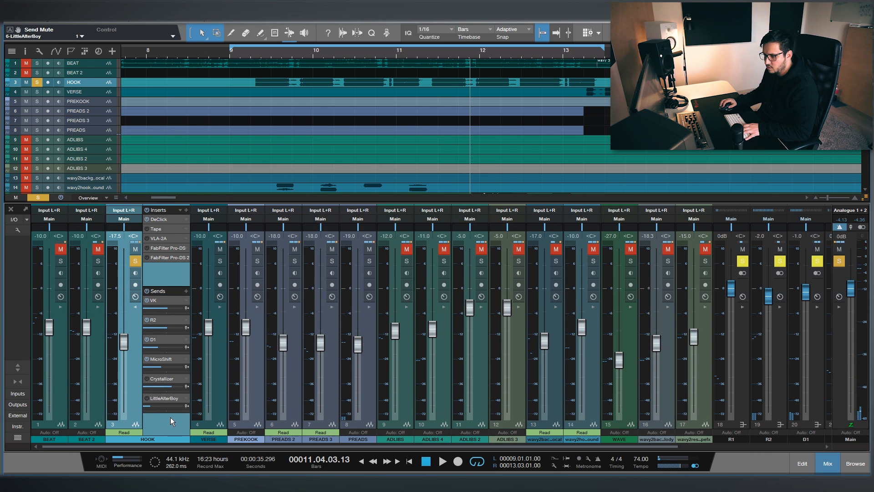
Step: Enable the Tape insert on the HOOK channel and compare the vocal with and without it
left_click(169, 228)
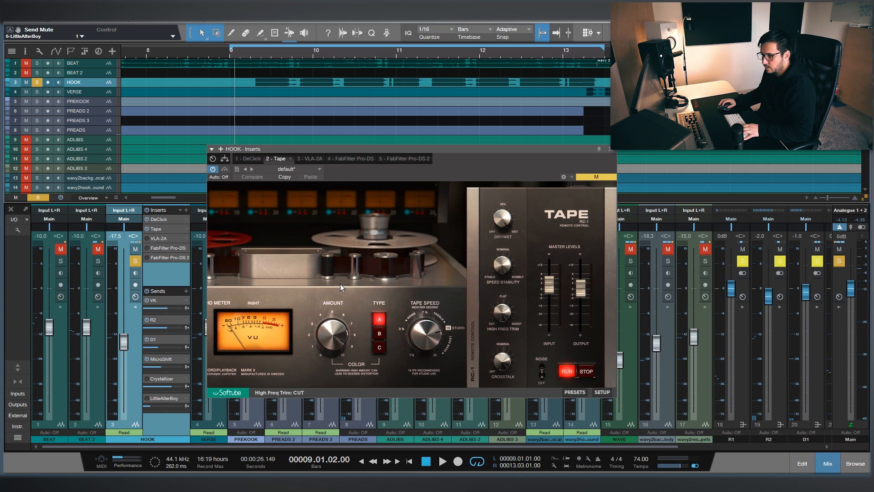
key("space")
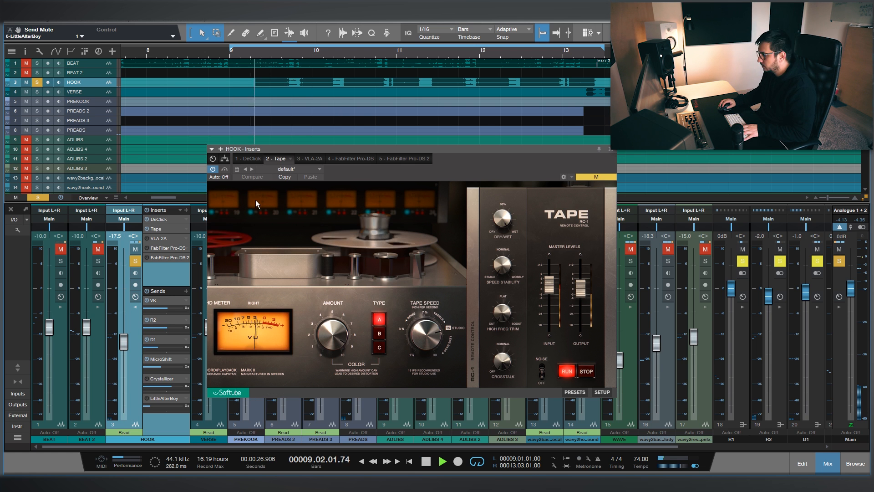
left_click(224, 170)
left_click(224, 171)
left_click(224, 170)
left_click(224, 170)
key("space")
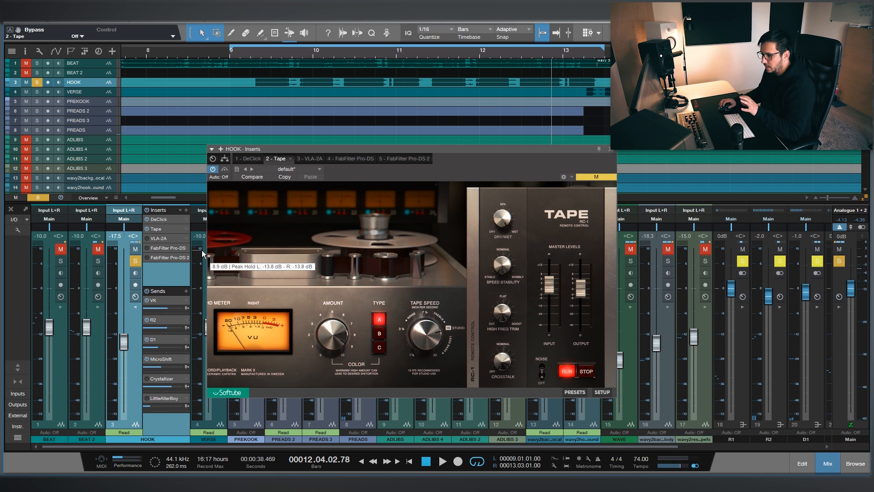
Step: Enable the VLA-2A insert on the HOOK channel and play the vocal to check the compressor's gain reduction
left_click(309, 158)
left_click_drag(398, 149, 248, 50)
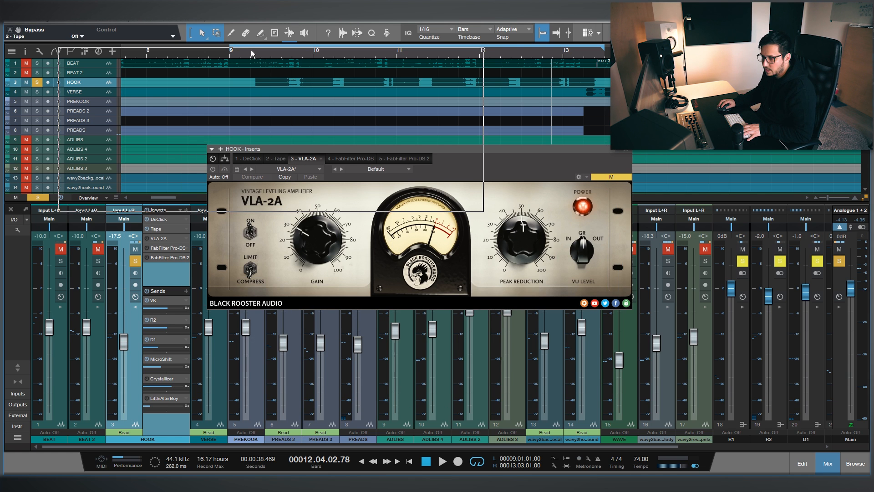
mouse_move(314, 262)
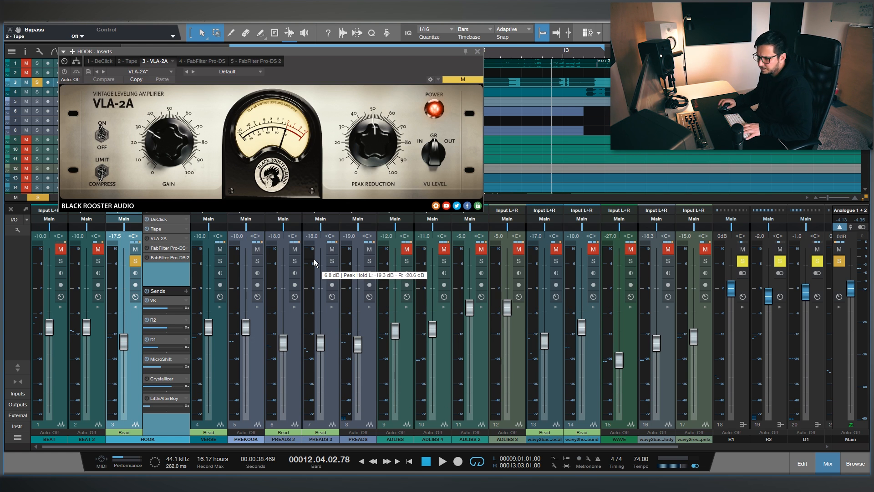
left_click_drag(242, 51, 297, 208)
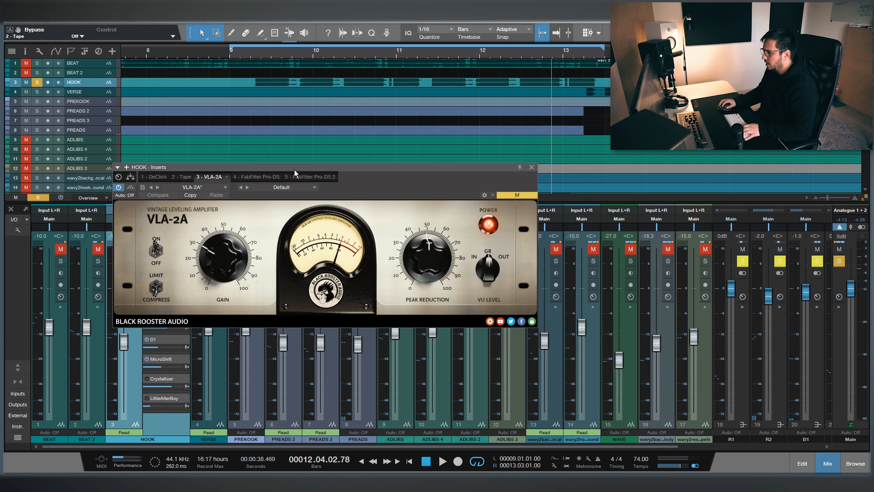
left_click_drag(370, 200, 445, 191)
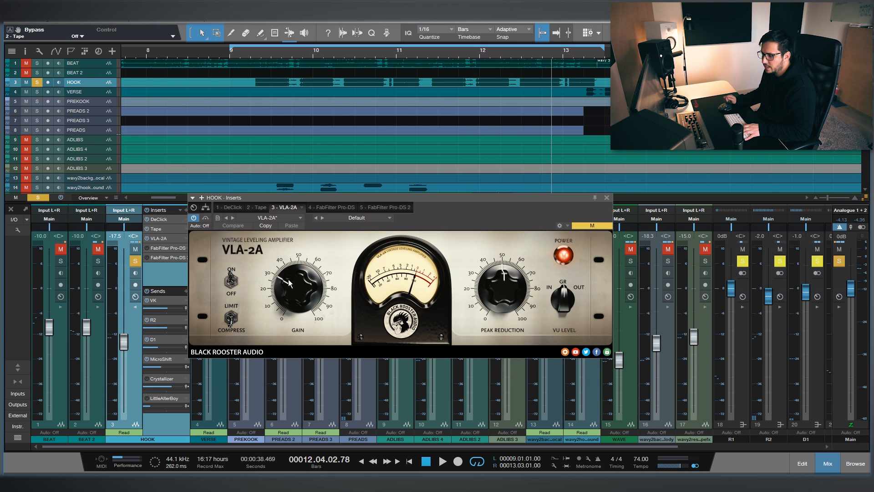
left_click_drag(289, 198, 201, 166)
key("space")
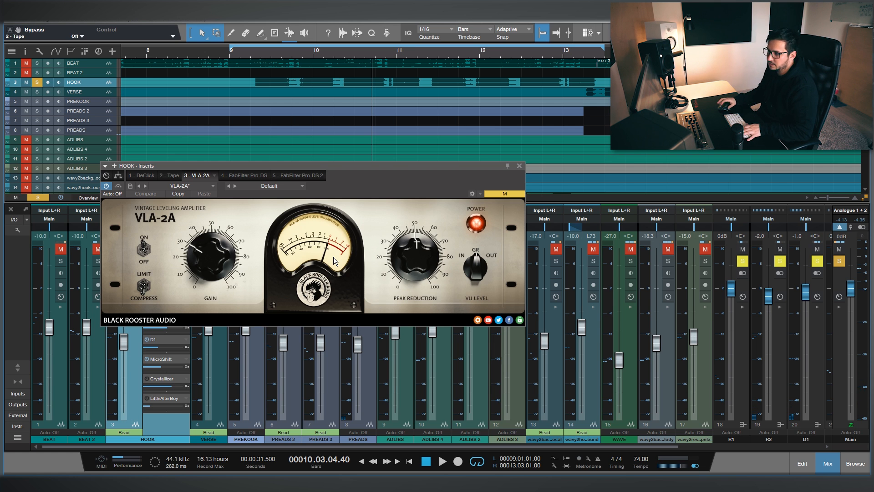
Step: Listen to the compressed HOOK vocal together with the soloed BEAT track, and turn off BEAT's solo again
key("space")
left_click(40, 66)
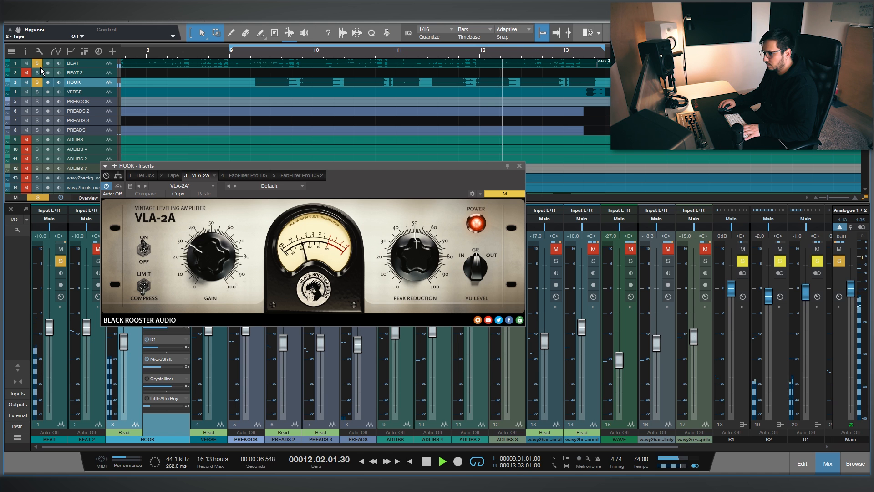
left_click(40, 67)
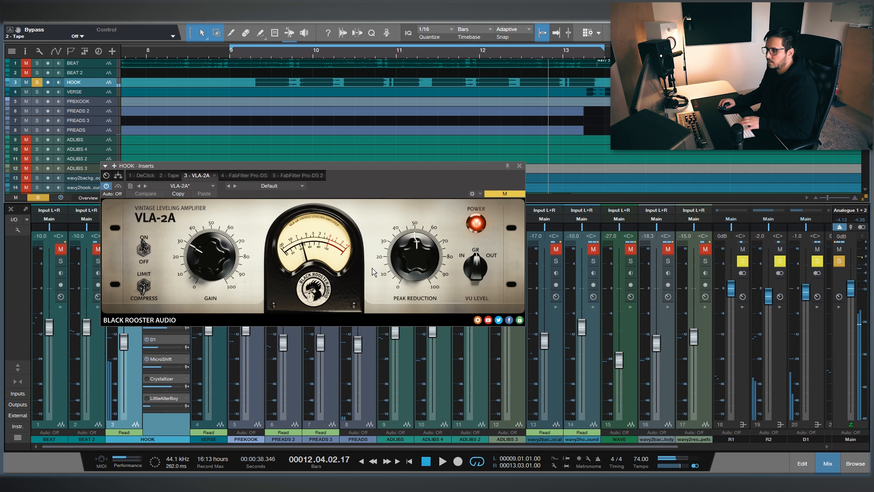
Step: Enable HOOK's first FabFilter Pro-DS, set its high-pass frequency to 6.146 kHz using side-chain audition, and listen to the de-essed vocal
left_click(244, 175)
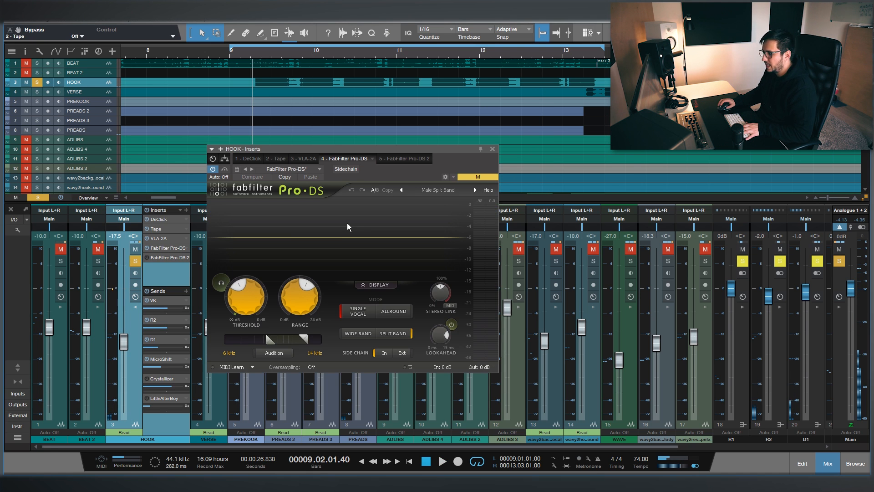
left_click_drag(292, 148, 189, 82)
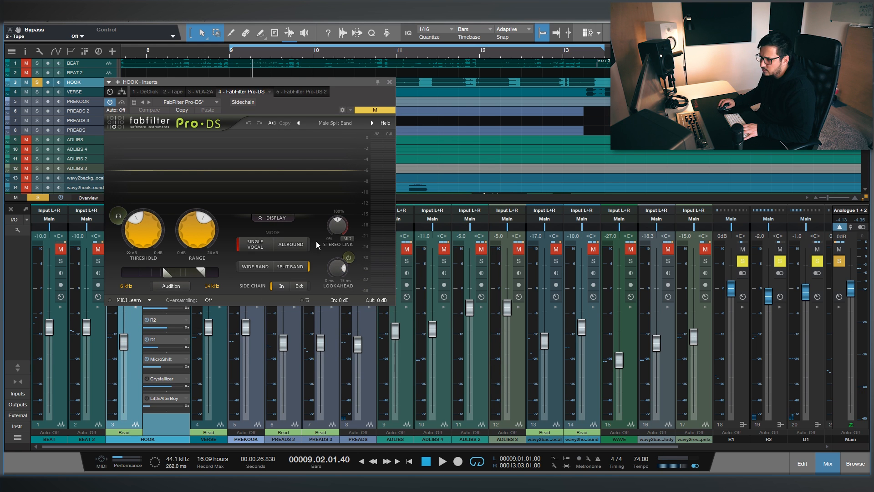
left_click_drag(168, 273, 166, 280)
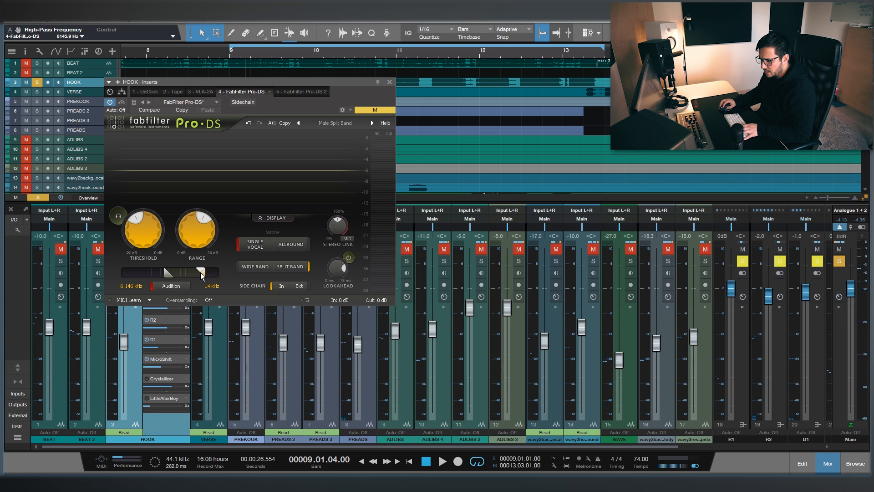
left_click(168, 288)
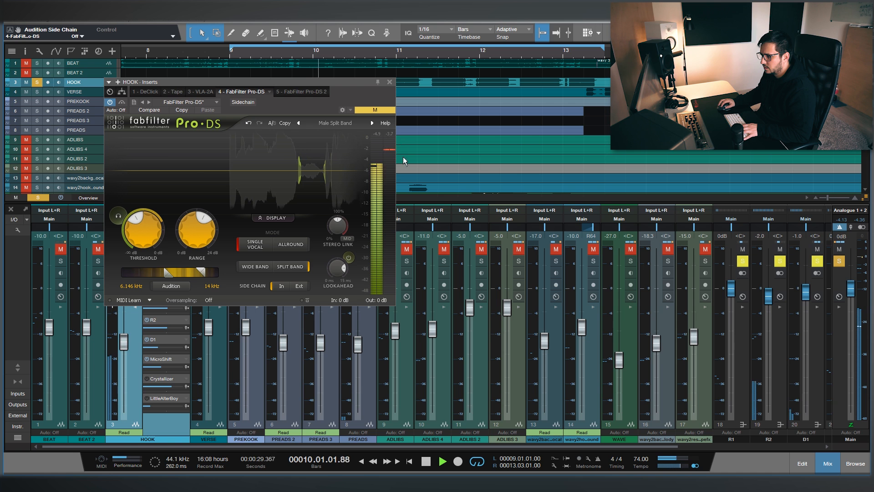
mouse_move(189, 228)
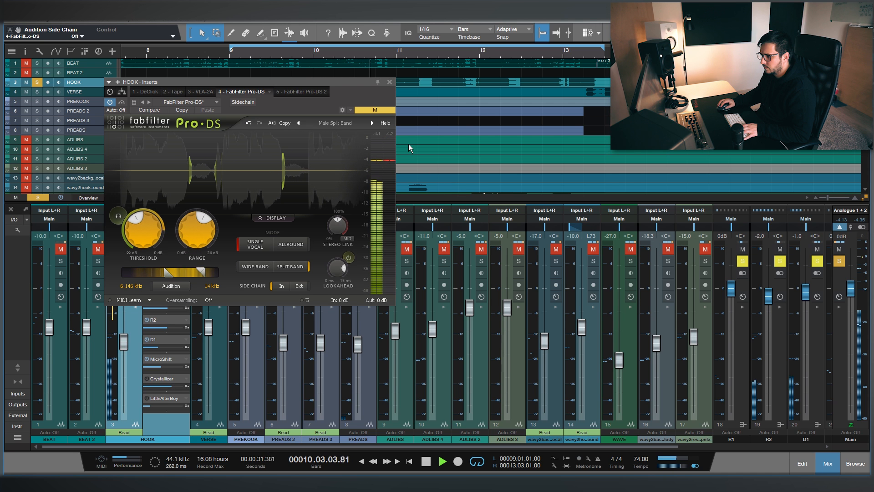
key("space")
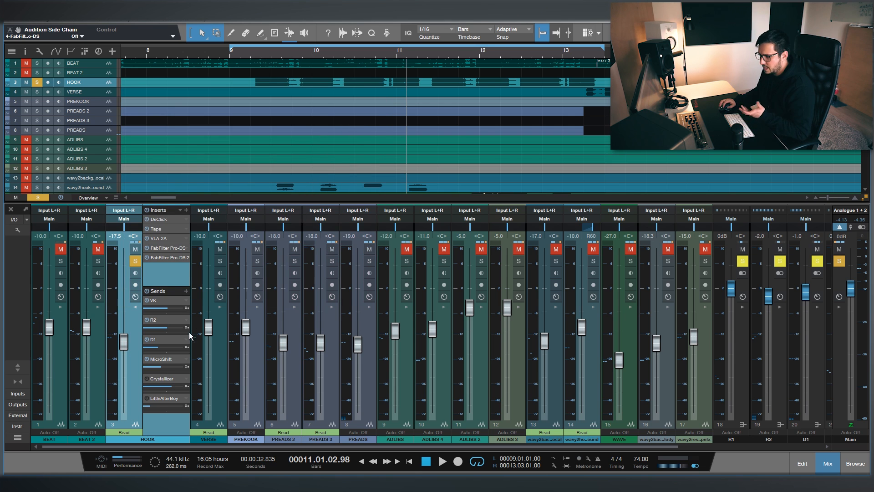
Step: Turn off HOOK's solo, play the verse section looped from bar 13 to 22, and clear all soloed tracks to hear the full mix
left_click(135, 263)
scroll(328, 53, "down", 5)
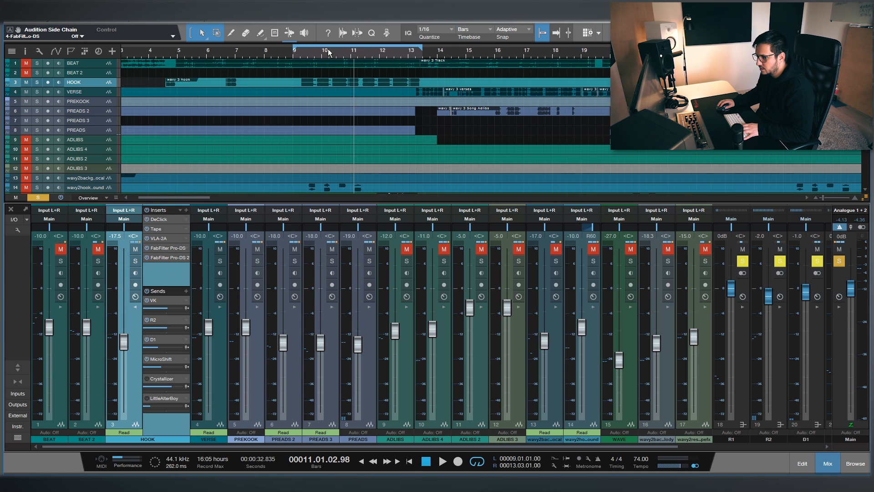
scroll(376, 55, "down", 2)
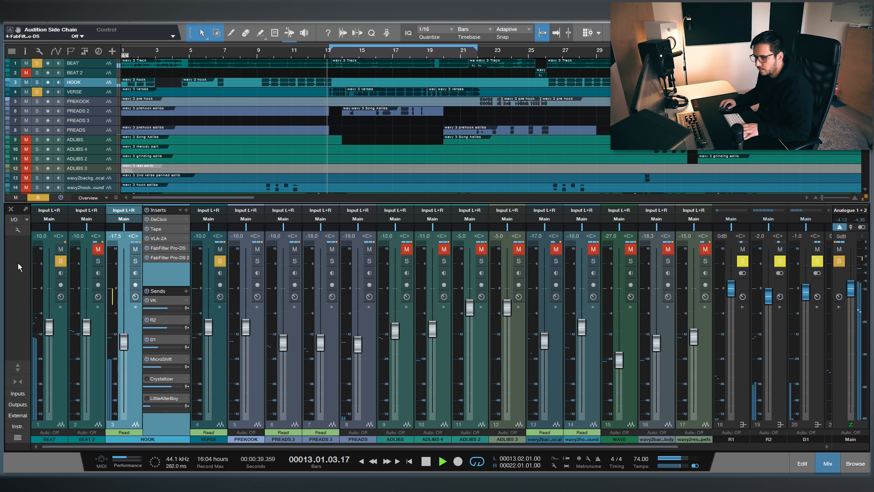
left_click(33, 198)
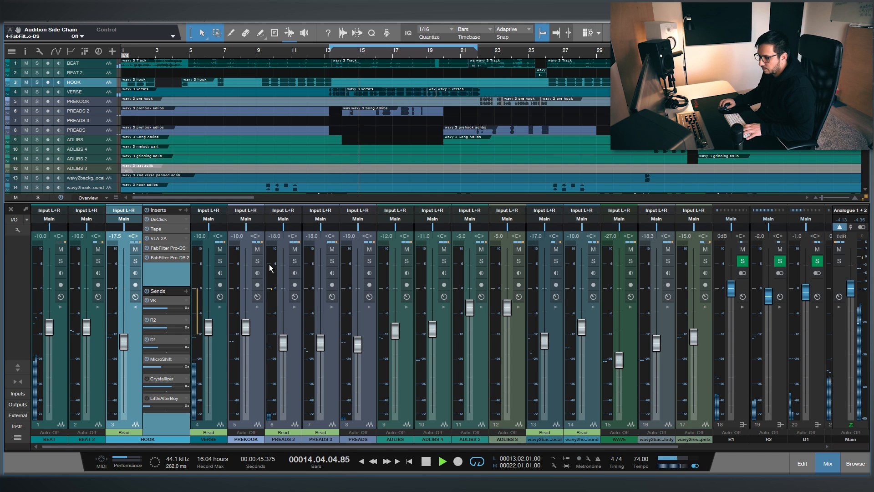
Step: Collapse HOOK's inserts and sends, expand those of the VERSE channel, and enlarge the area showing VERSE's inserts
left_click(135, 308)
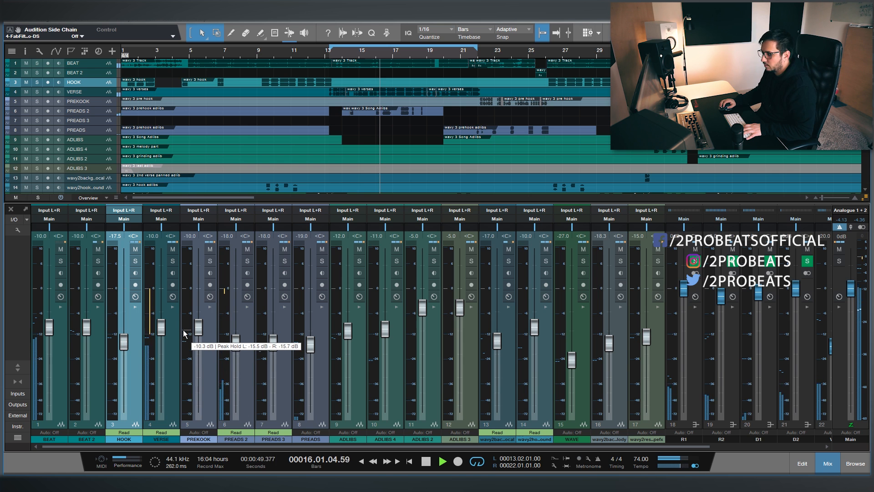
left_click(173, 307)
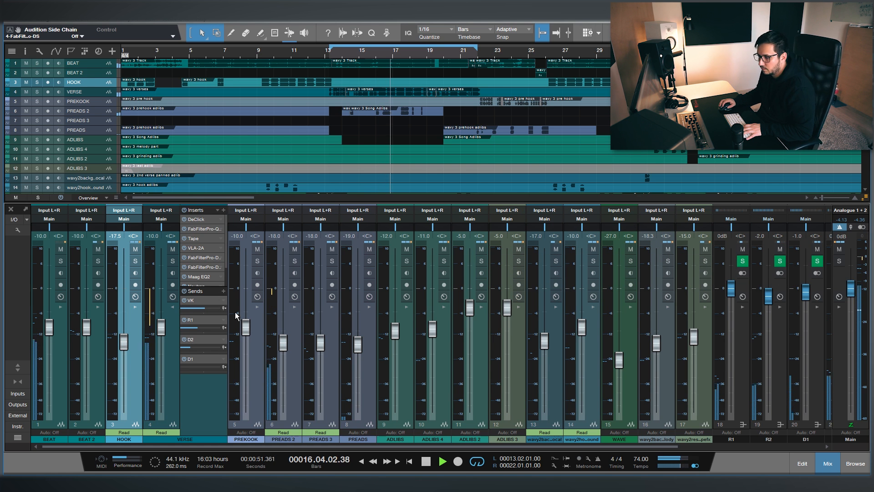
left_click_drag(200, 294, 209, 316)
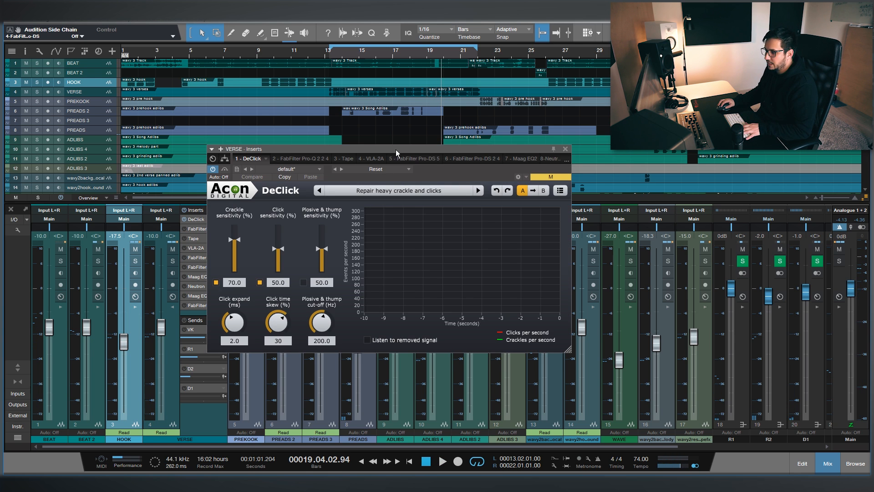
Step: Solo VERSE with its DeClick and first Pro-Q 2 inserts enabled, and audition the EQ's three narrow cut bands during playback
left_click_drag(395, 149, 228, 131)
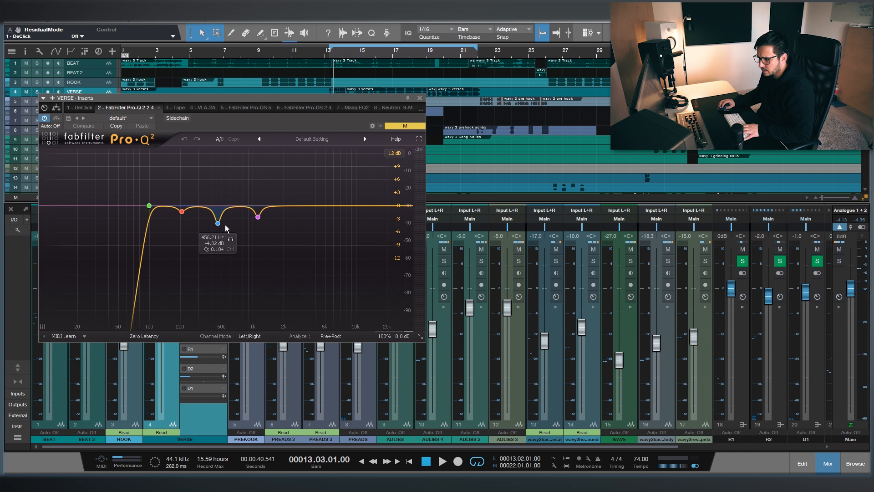
key("space")
left_click(40, 91)
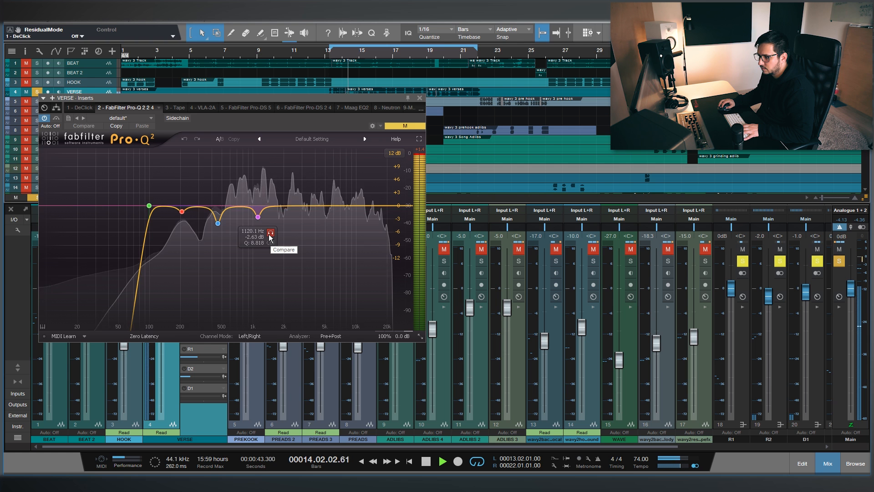
left_click(270, 234)
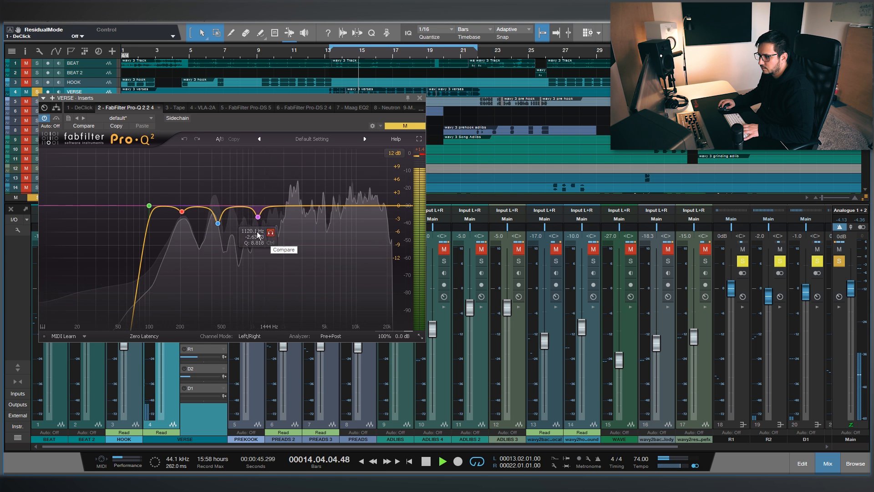
left_click(230, 241)
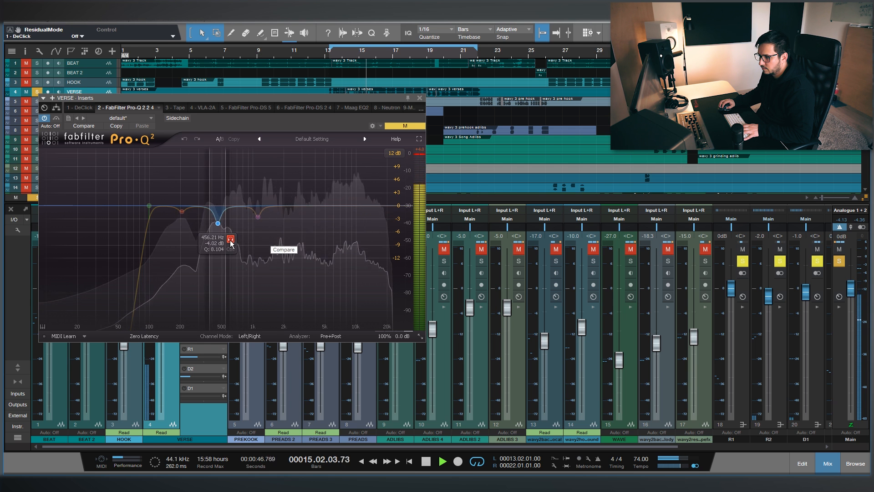
left_click(182, 211)
left_click(194, 227)
key("space")
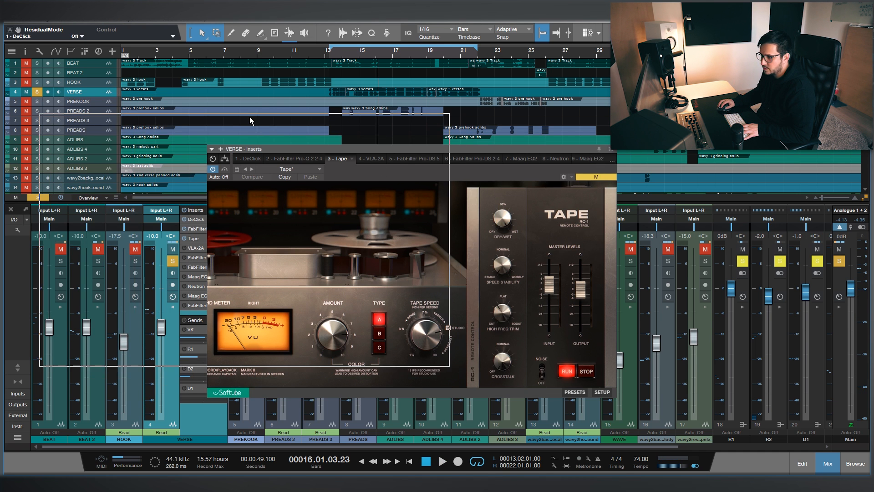
Step: Enable VERSE's Tape insert and play the vocal through it
left_click_drag(250, 120, 250, 117)
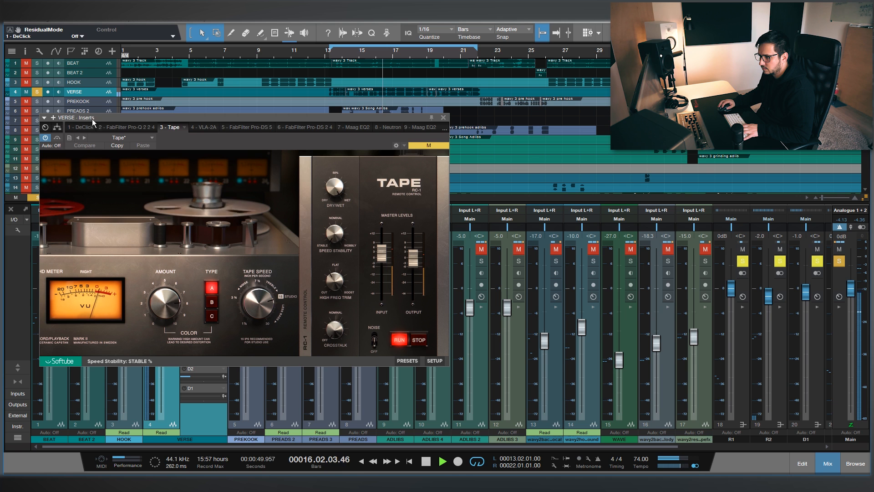
left_click(443, 120)
key("space")
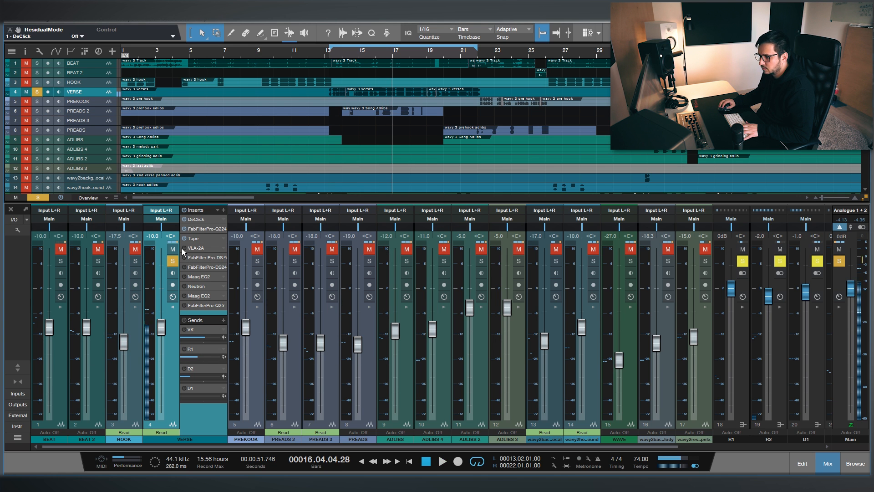
Step: Enable VERSE's VLA-2A insert and play the vocal to check the compressor's gain reduction
left_click(196, 248)
left_click_drag(403, 153, 303, 143)
key("space")
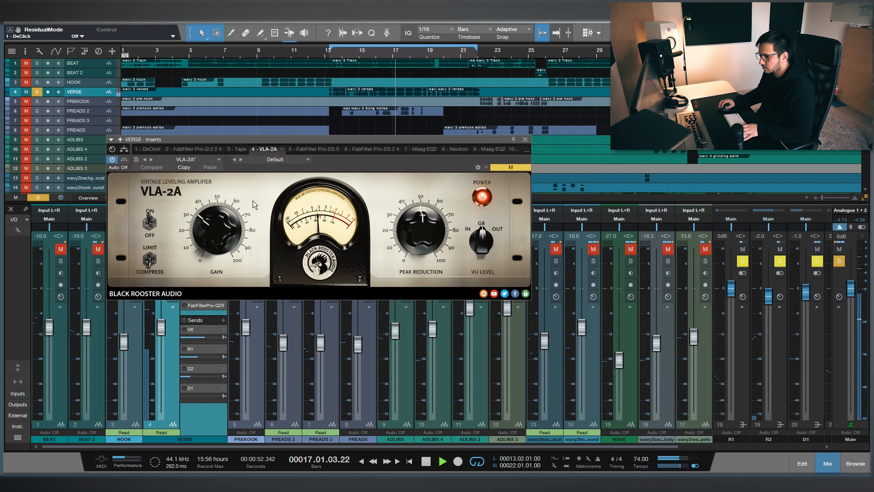
key("space")
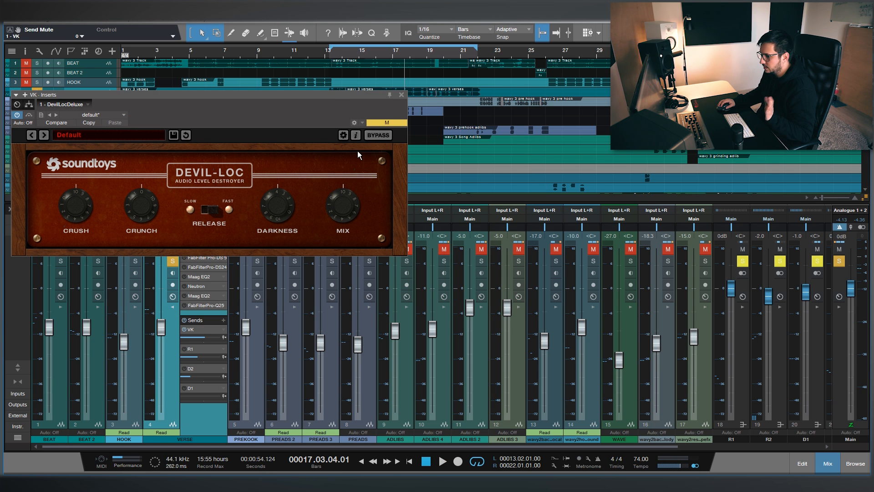
Step: Enable VERSE's VK send to Devil-Loc and its R1 send, and listen to the vocal with both effects
key("space")
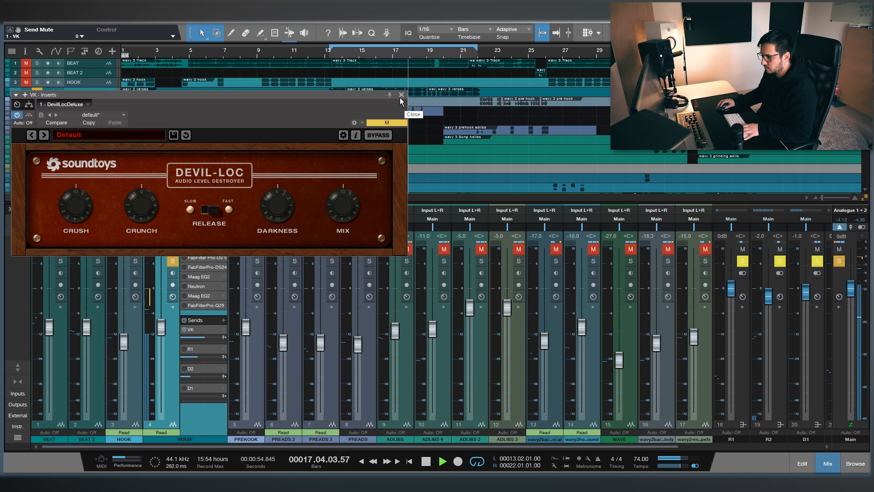
left_click(401, 97)
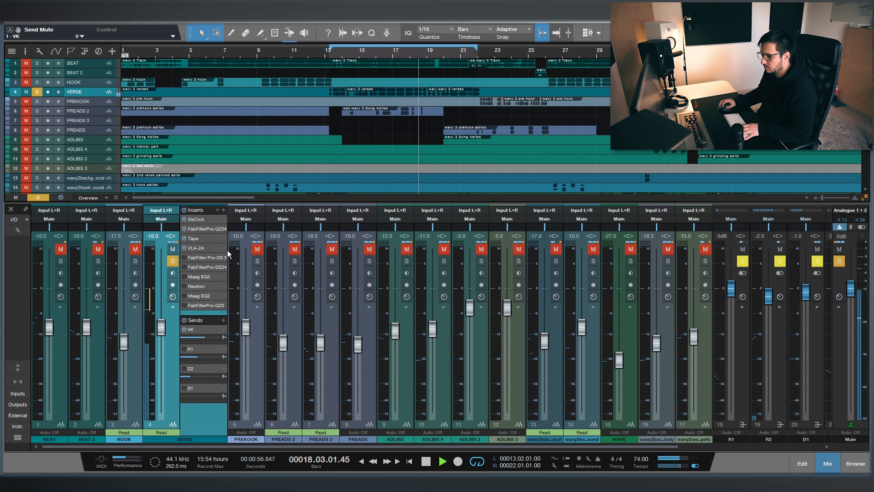
key("space")
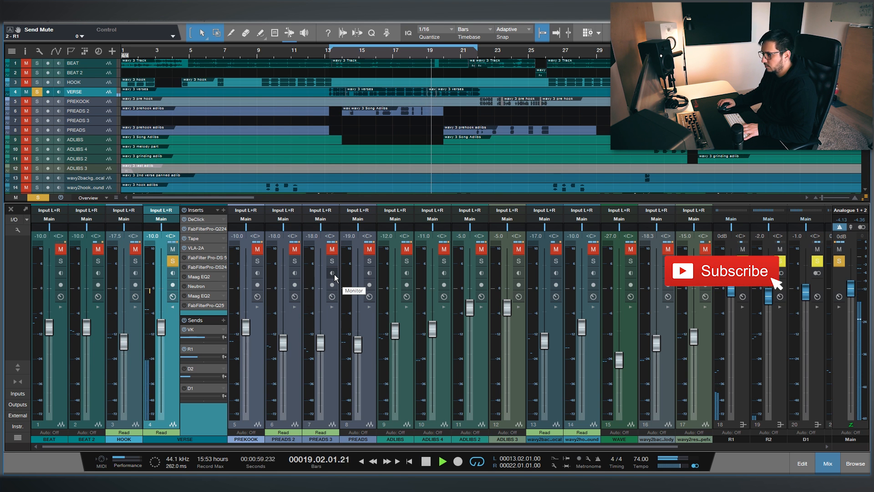
key("space")
Step: Enable VERSE's D2 send to EchoBoy and listen from the loop start, both soloed and within the full mix
left_click(232, 366)
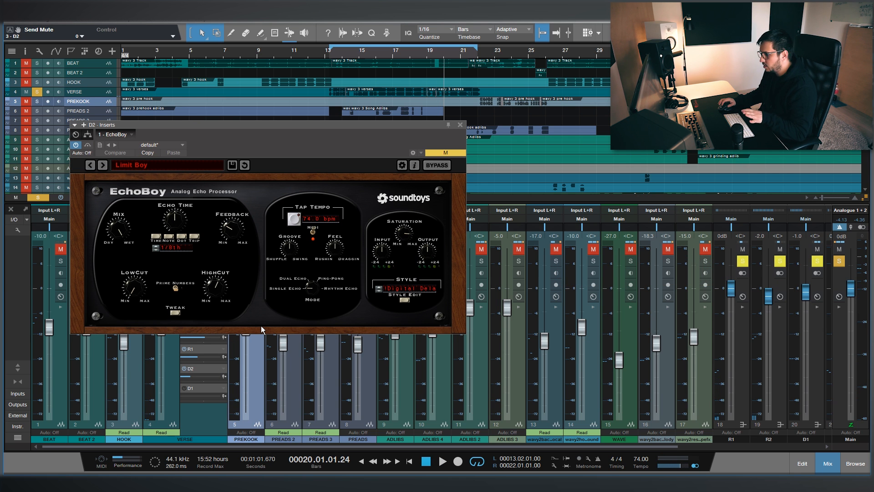
key("KP_1")
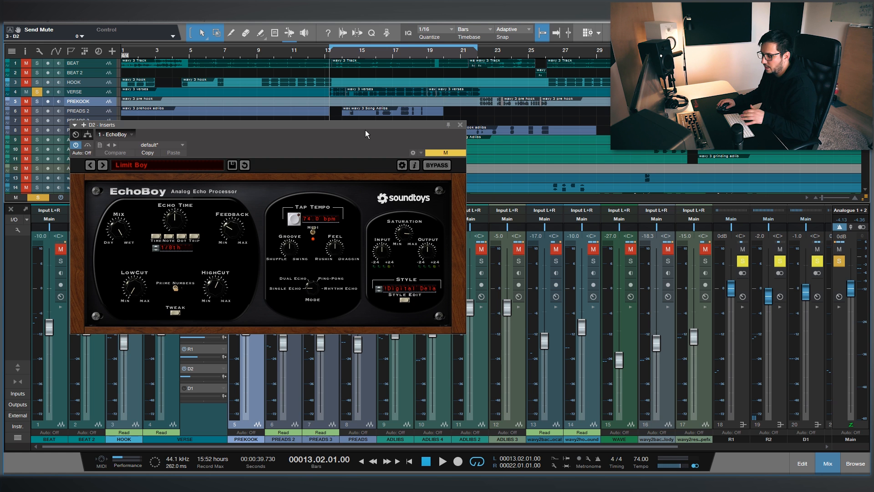
key("space")
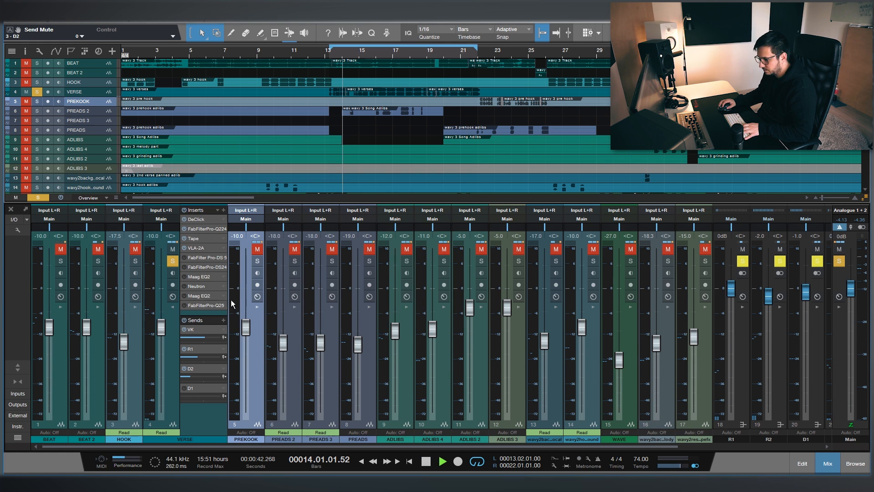
left_click(172, 264)
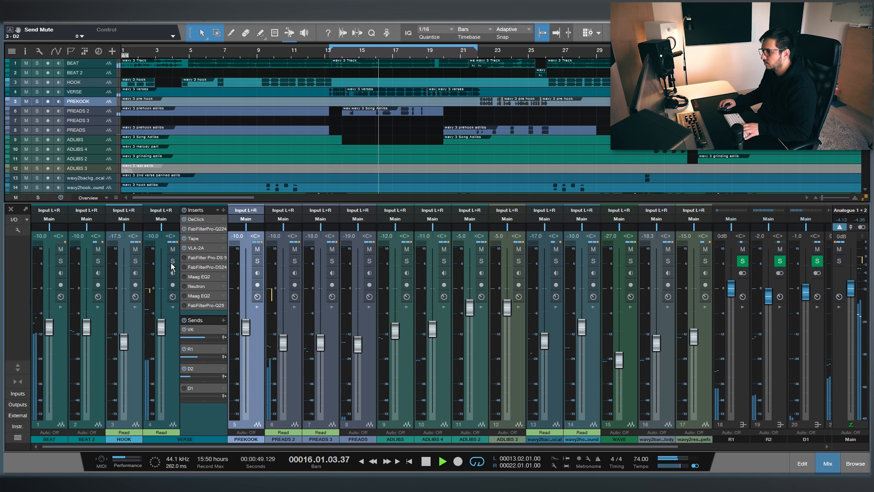
key("space")
left_click(172, 263)
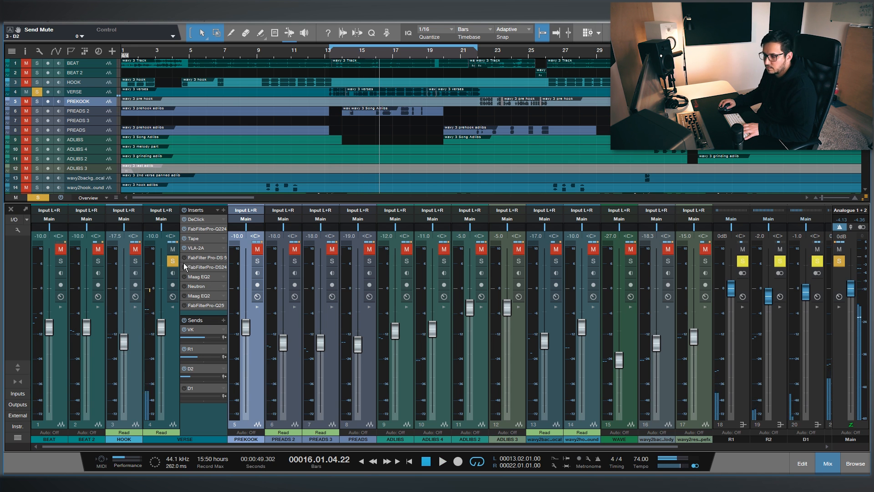
Step: Enable VERSE's first FabFilter Pro-DS and play the vocal with the de-esser active and bypassed
left_click(211, 257)
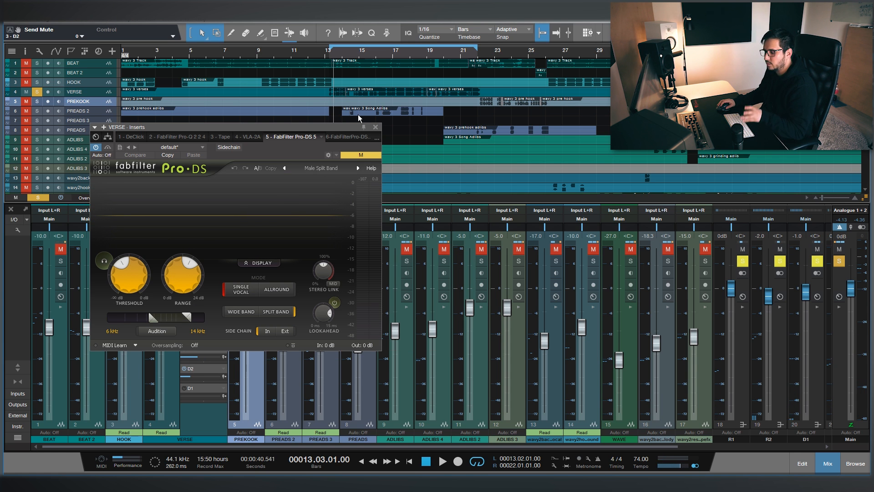
key("space")
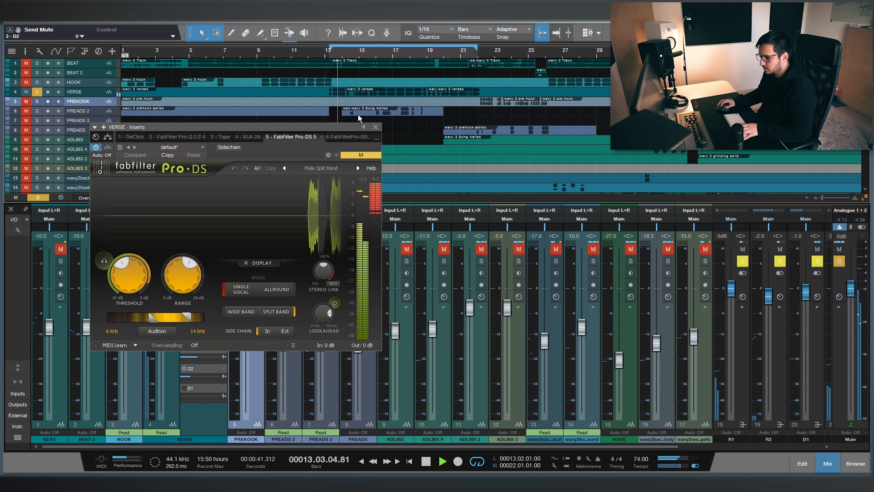
left_click(107, 147)
key("space")
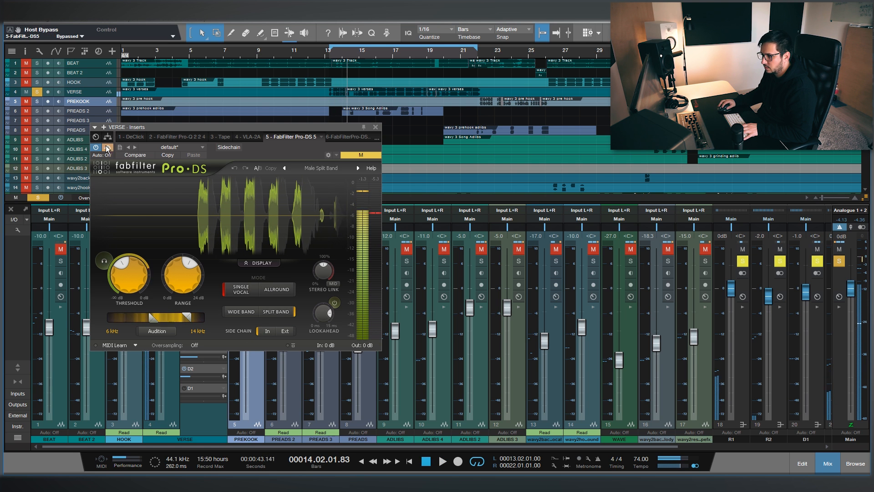
Step: Audition the first Pro-DS's 6 to 14 kHz side chain, take the plug-in out of bypass, and listen to the de-essed VERSE
key("space")
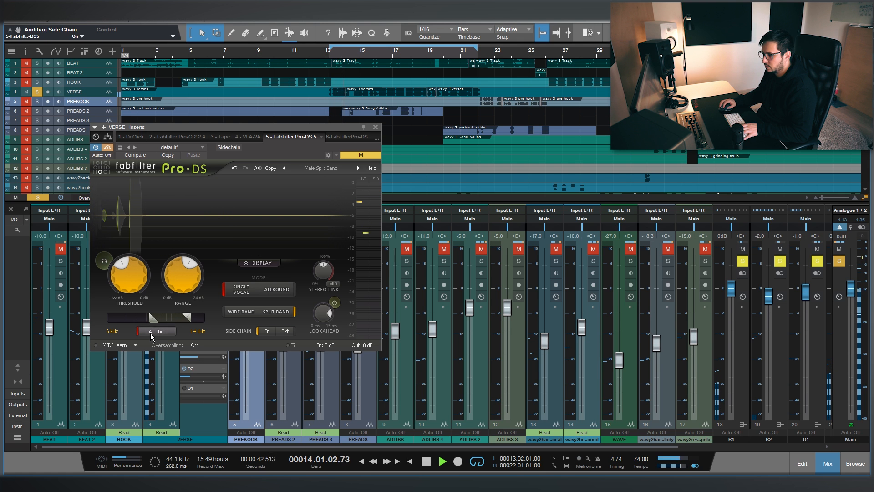
key("space")
left_click(108, 147)
key("space")
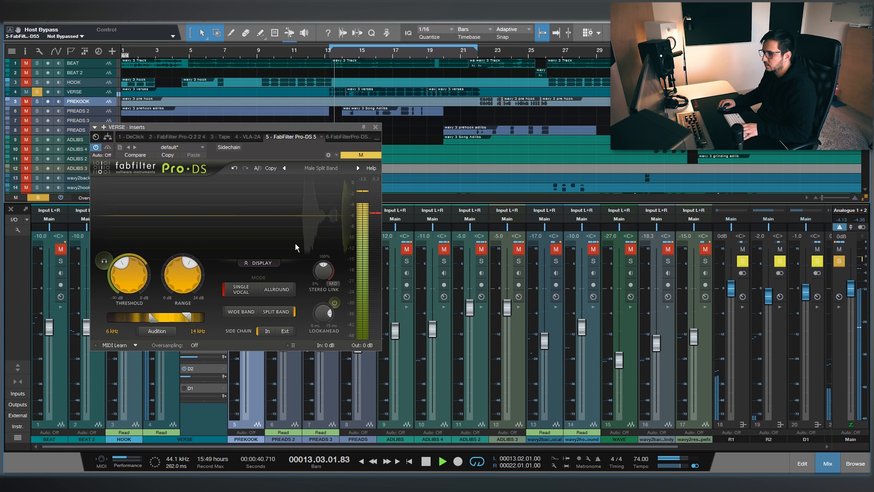
key("space")
left_click(375, 127)
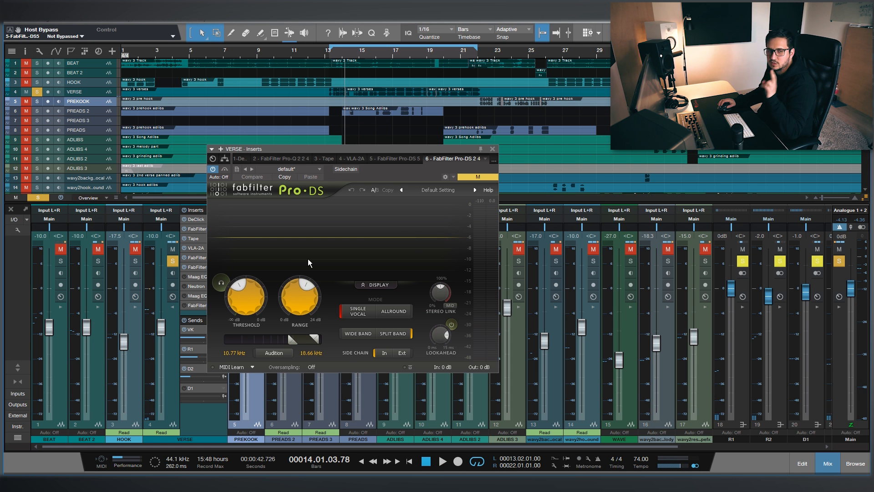
Step: Enable VERSE's second FabFilter Pro-DS, play the vocal through it, and revisit the first Pro-DS
left_click_drag(432, 149, 329, 147)
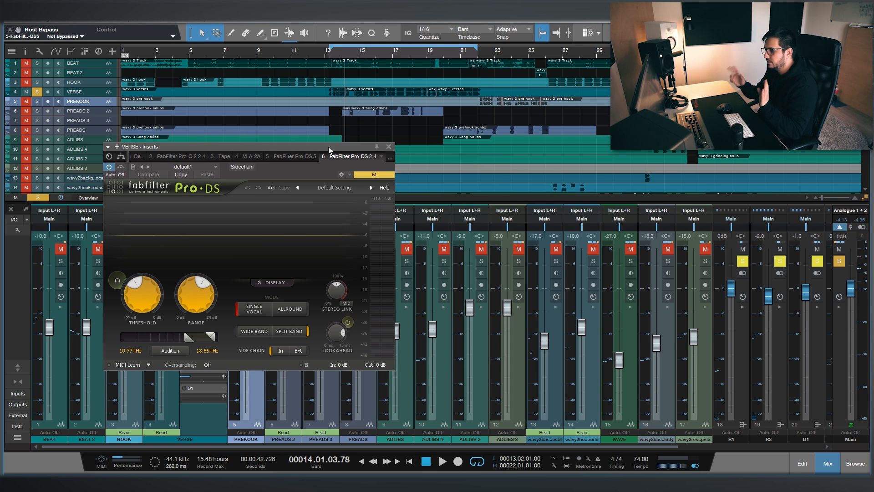
key("space")
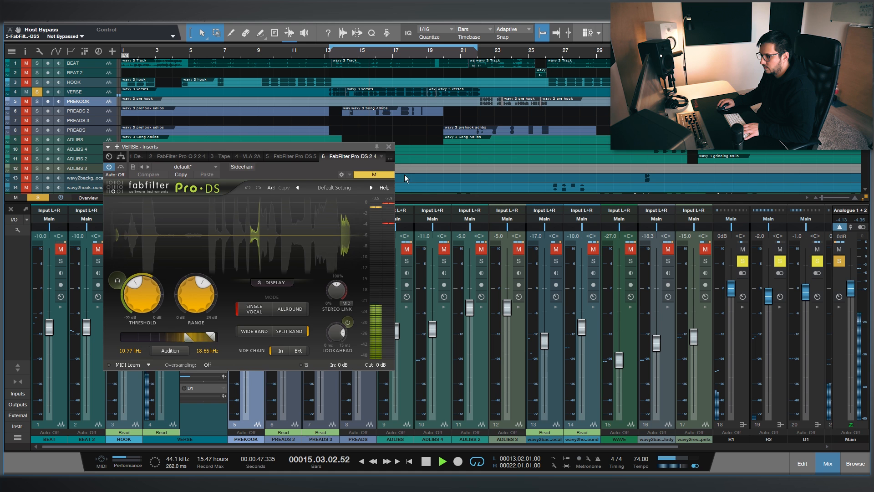
left_click(388, 148)
key("space")
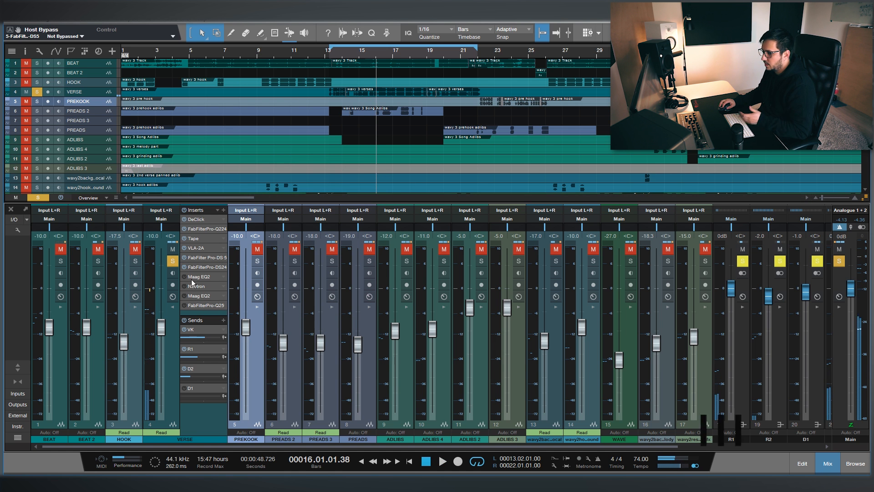
double_click(206, 257)
left_click(376, 127)
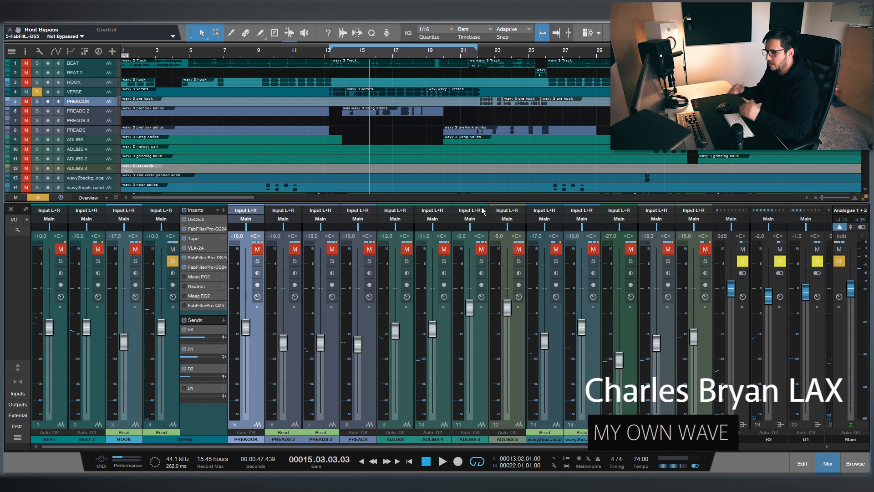
Step: Enable and open VERSE's first Maag EQ2 and play the vocal through it
double_click(199, 277)
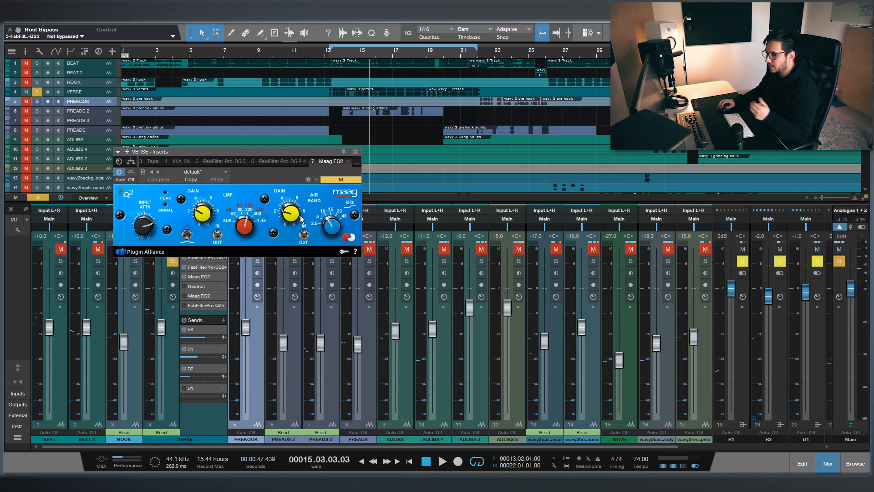
key("space")
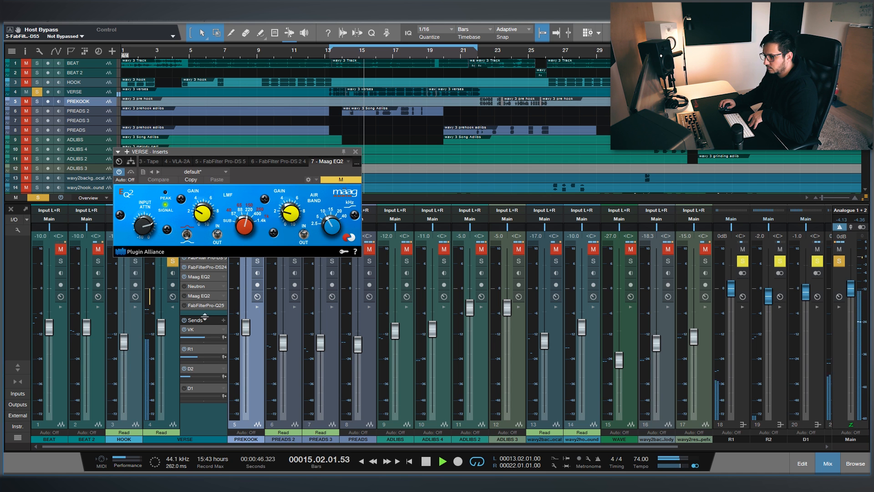
key("space")
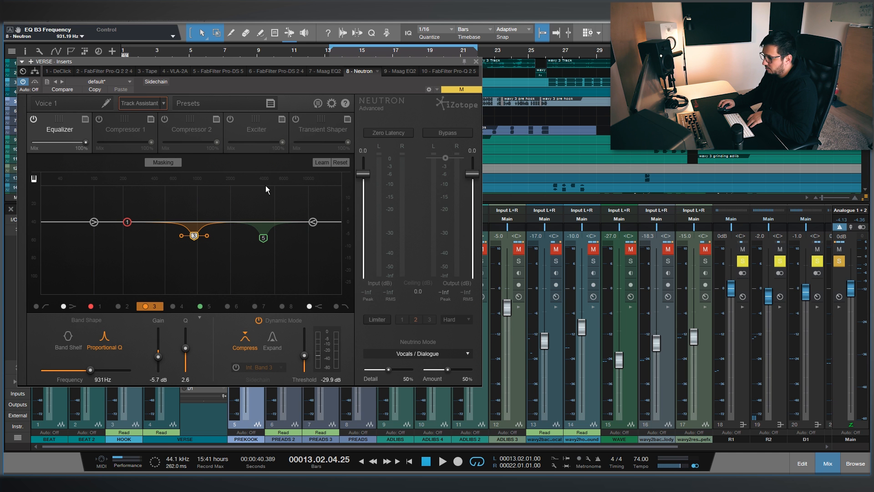
Step: Play VERSE through Neutron's equalizer and inspect its dynamic bands 3 and 5, then close the plug-in and stop playback
key("space")
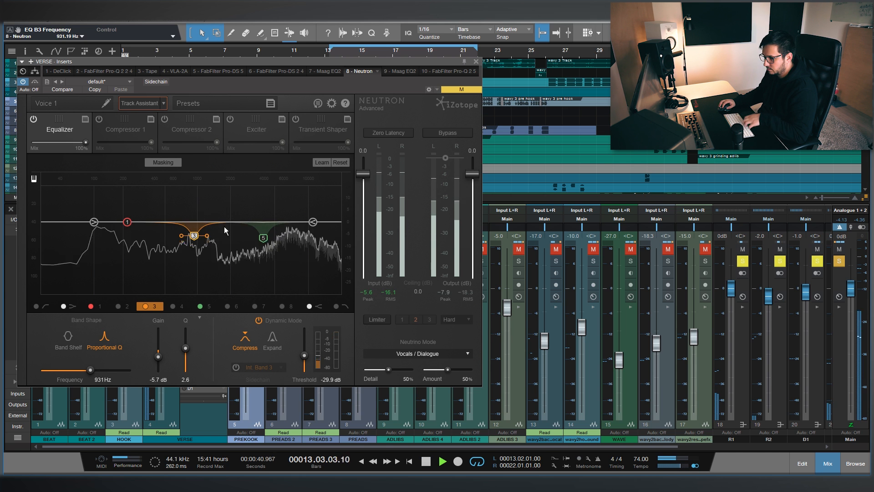
left_click(194, 237)
left_click_drag(194, 237, 194, 237)
left_click_drag(263, 238, 263, 237)
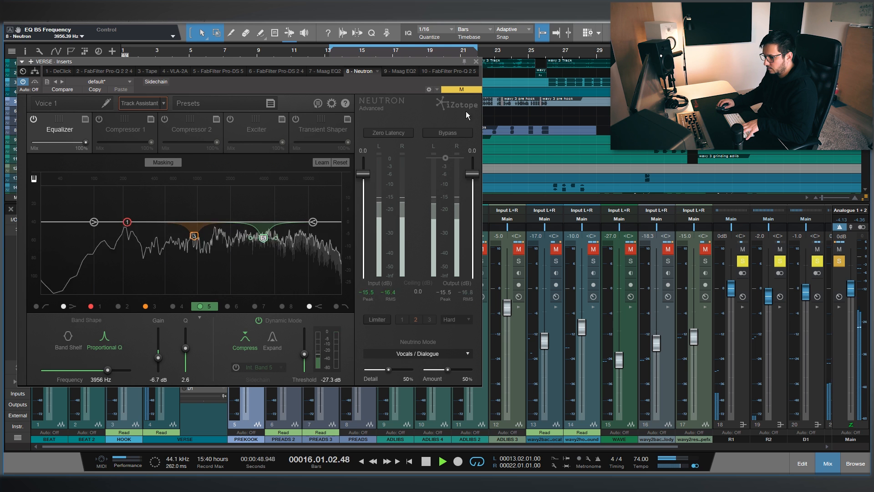
left_click(477, 61)
key("space")
Step: Enable VERSE's second Maag EQ2 and play it while exaggerating the LMF gain to 10.0, finally setting it to 4.0
left_click(184, 296)
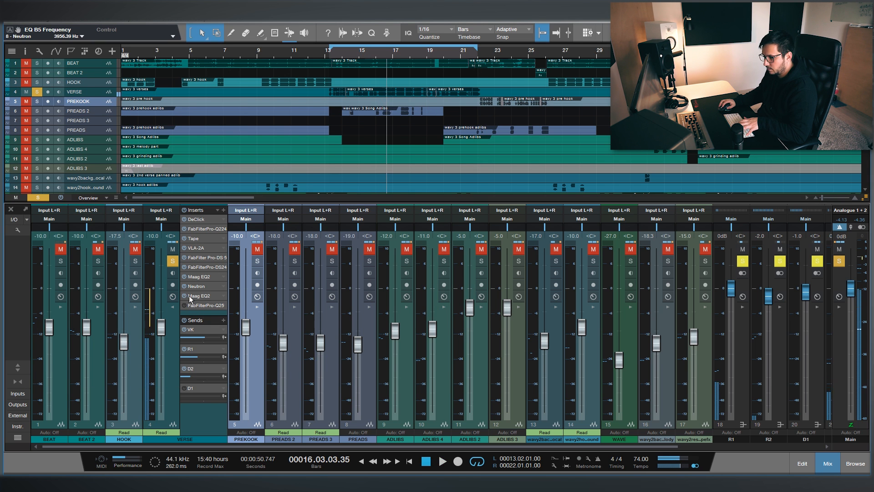
double_click(209, 296)
left_click_drag(323, 153, 233, 152)
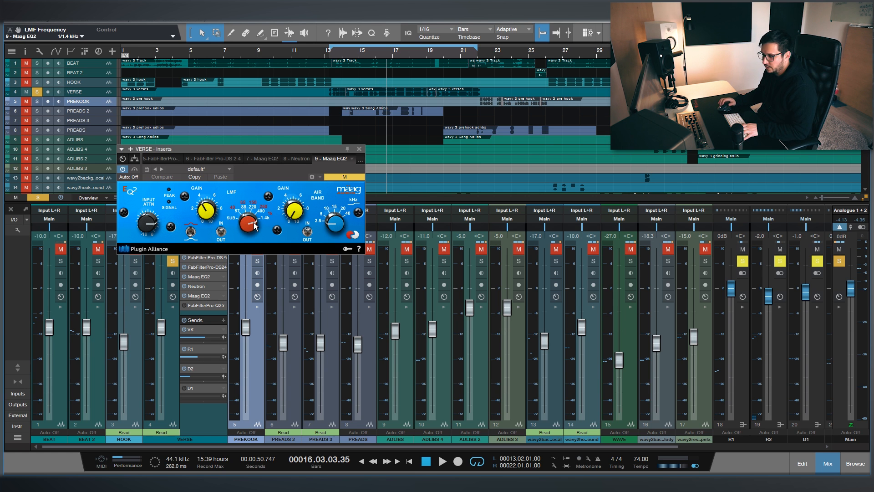
left_click(332, 58)
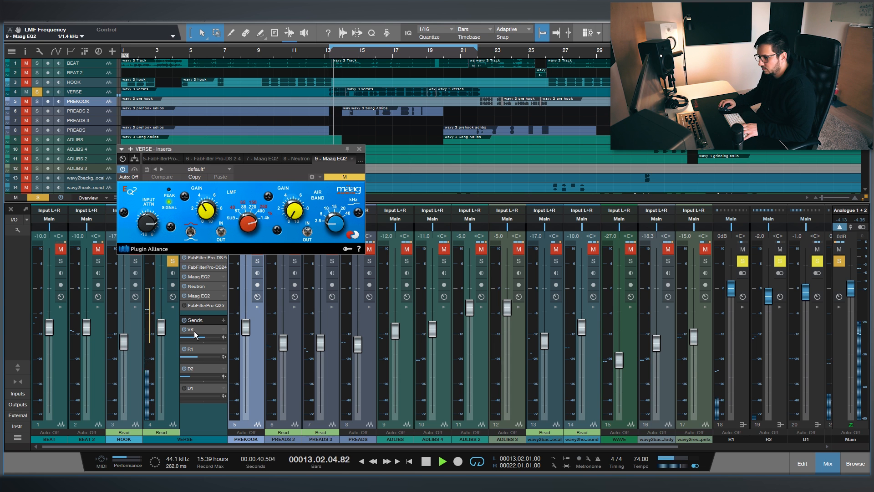
left_click_drag(208, 218, 208, 217)
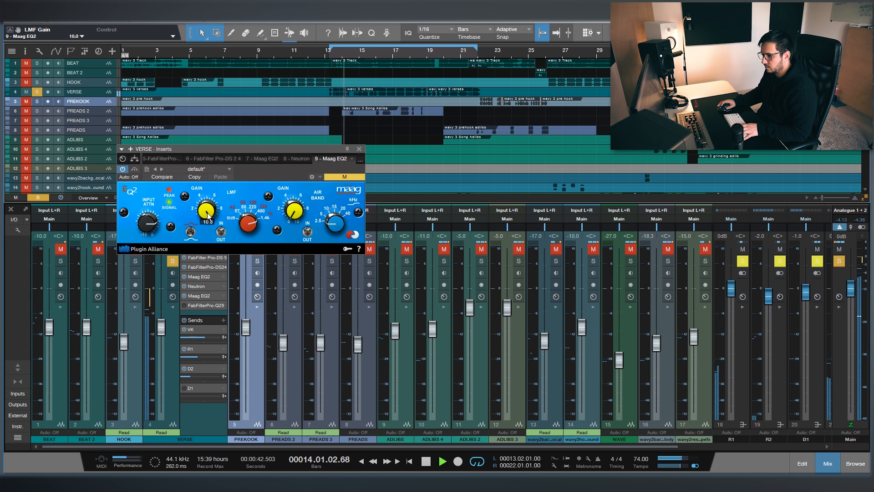
scroll(207, 213, "down", 6)
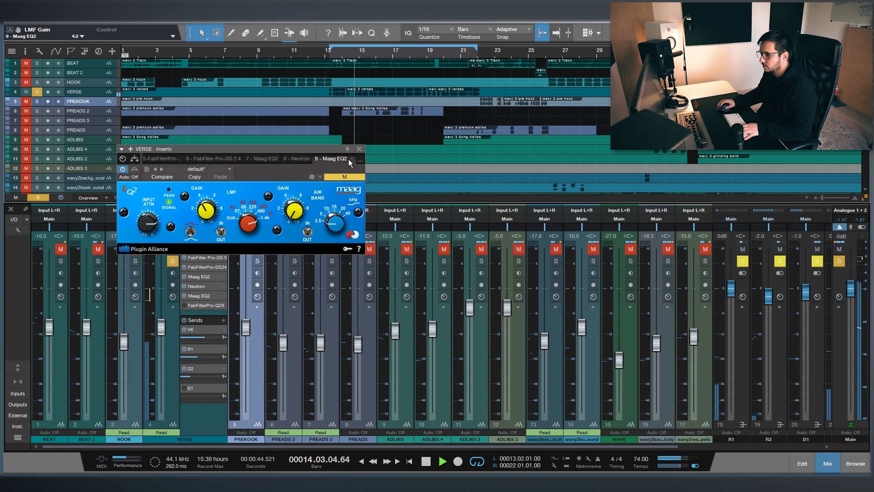
left_click(359, 150)
key("space")
Step: Enable VERSE's last FabFilter Pro-Q 2, inspect its cuts, and play the vocal with the 6345 Hz band soloed and unsoloed
left_click(183, 305)
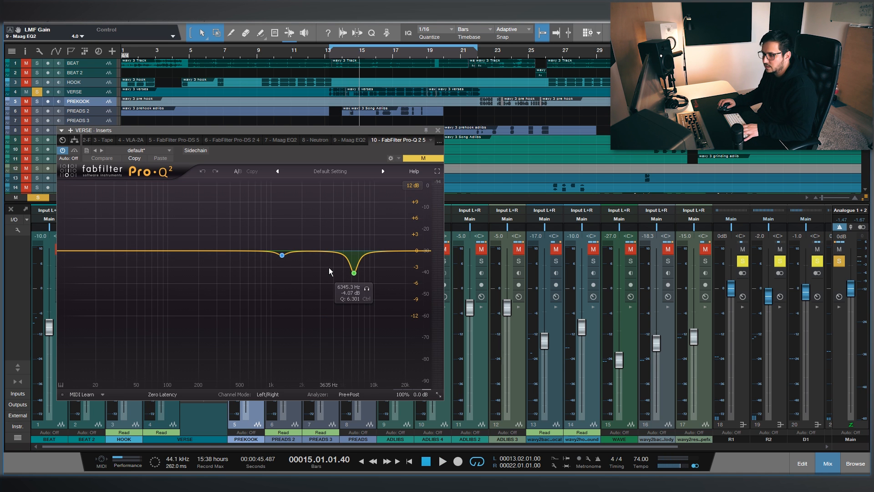
left_click(282, 255)
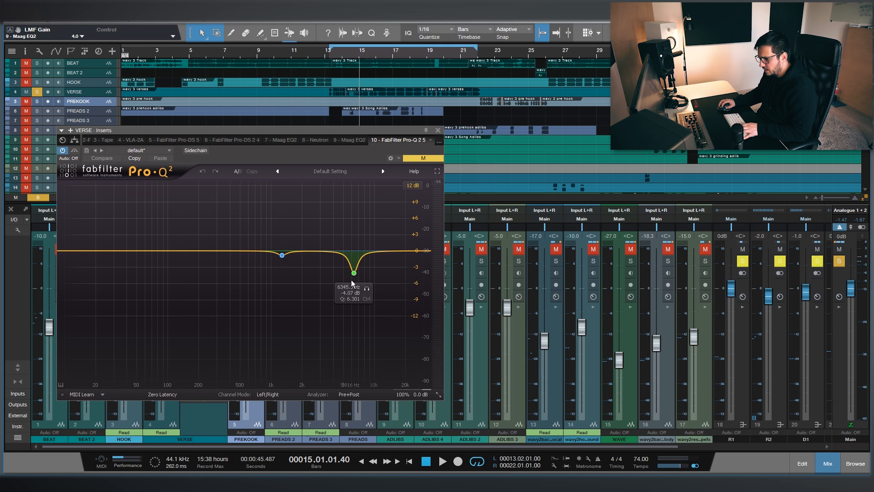
left_click(367, 289)
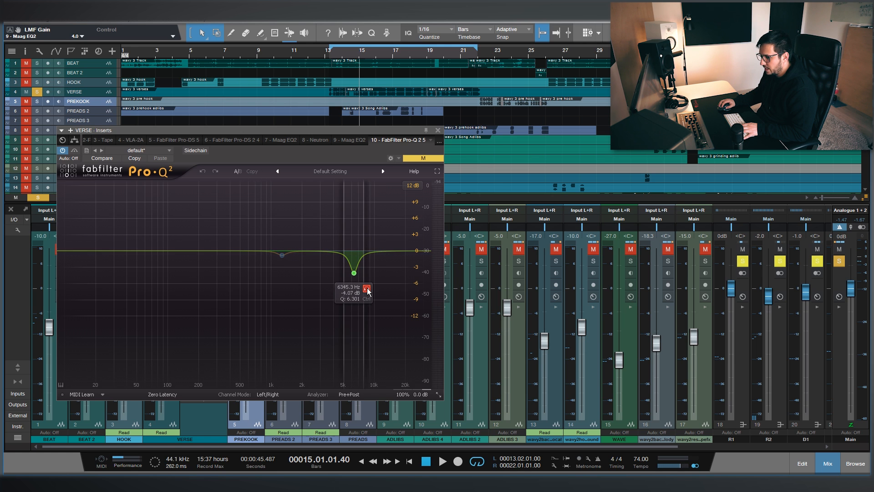
left_click(367, 289)
left_click(366, 289)
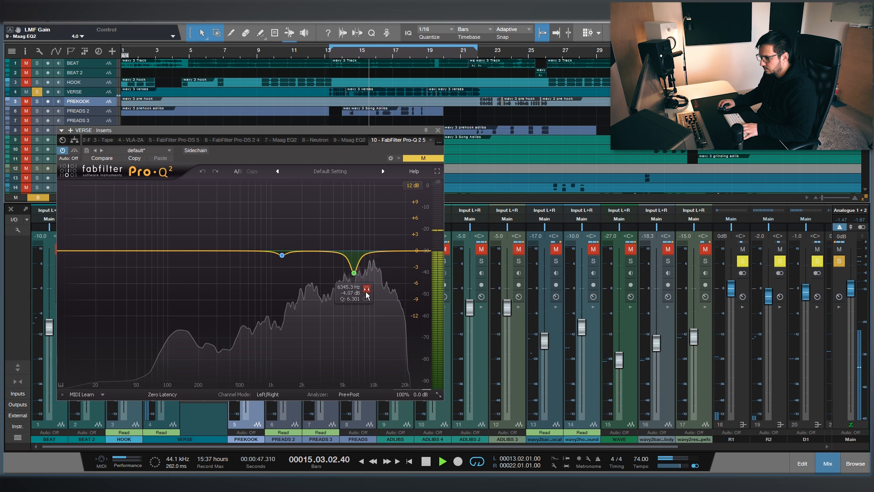
left_click(366, 291)
key("space")
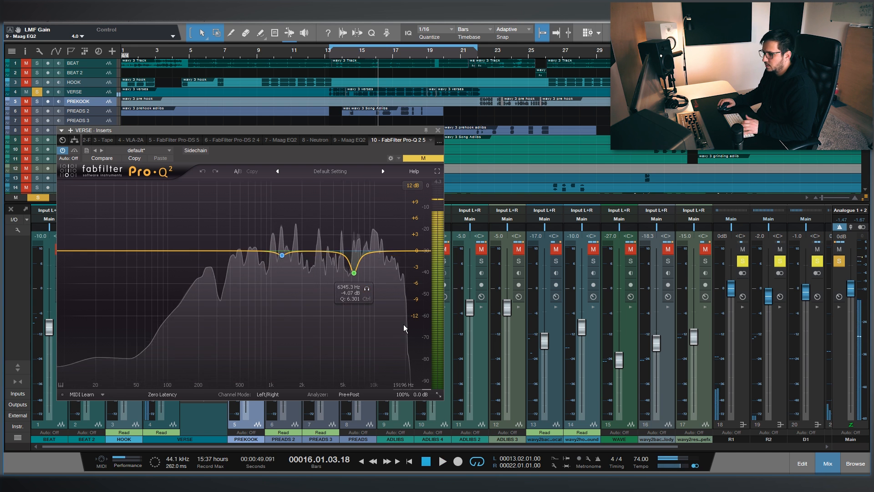
key("Escape")
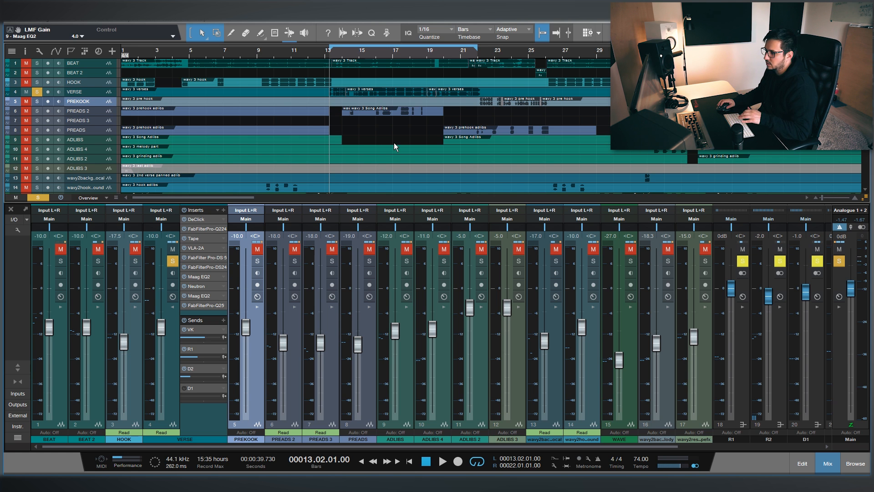
Step: Solo BEAT alongside VERSE and listen to the fully processed vocal over the beat
left_click(37, 64)
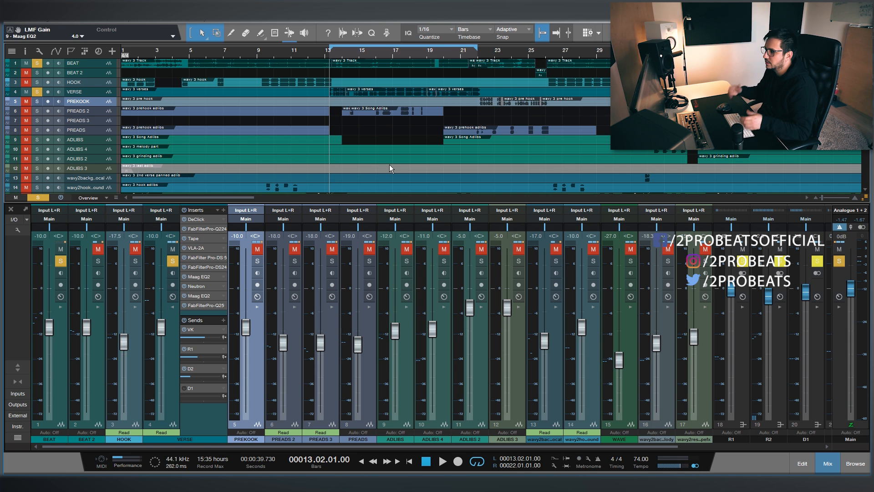
key("space")
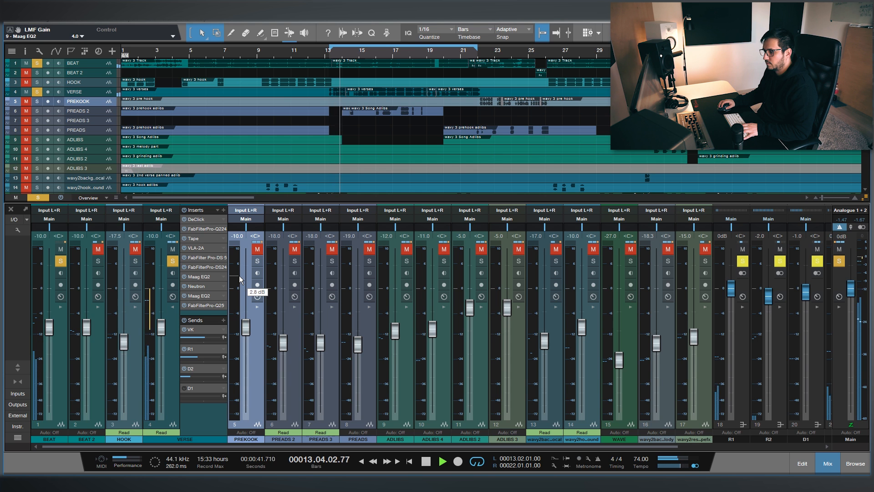
key("space")
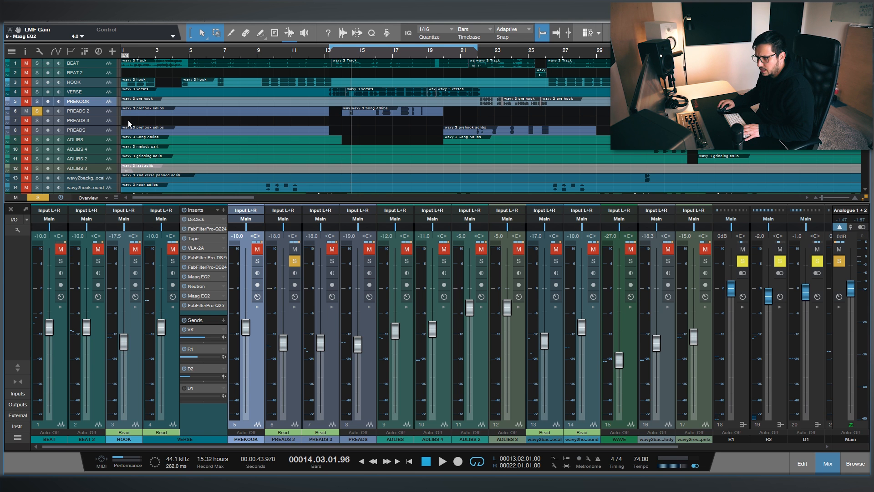
Step: Expand PREADS 2's inserts and sends, then play the track soloed and together with VERSE
left_click(284, 245)
scroll(352, 58, "down", 2)
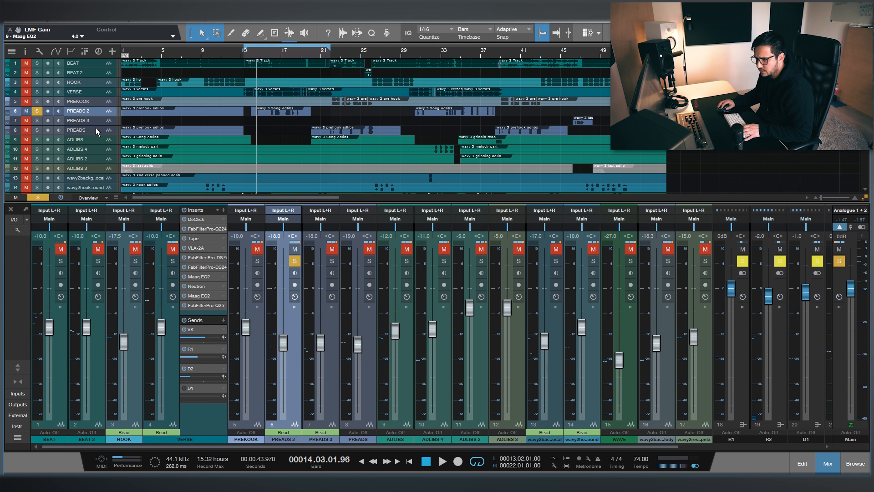
left_click(294, 308)
key("space")
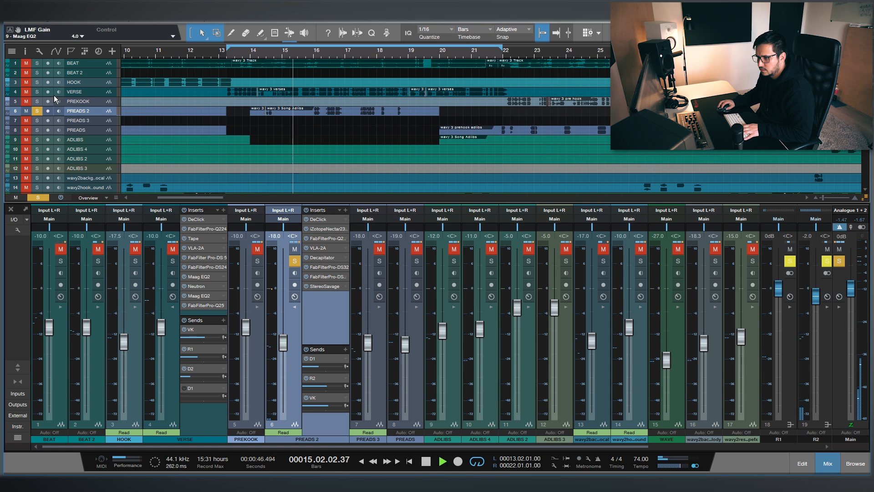
left_click(37, 91)
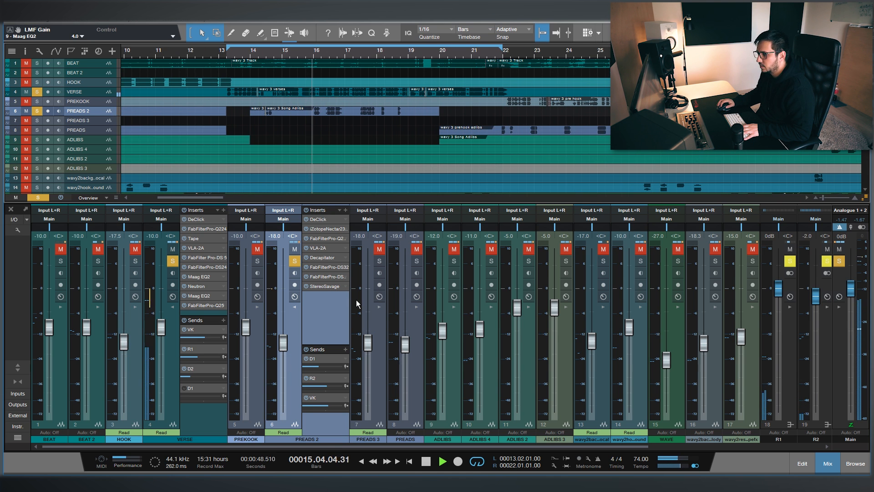
mouse_move(356, 301)
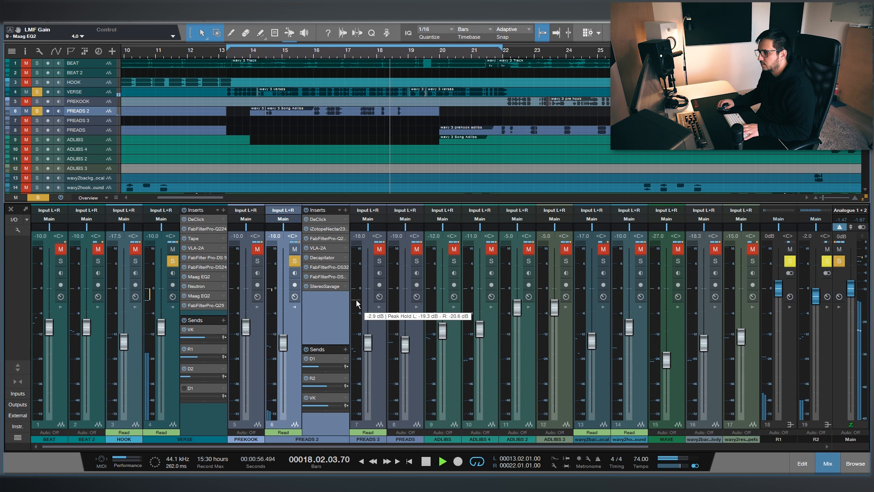
key("space")
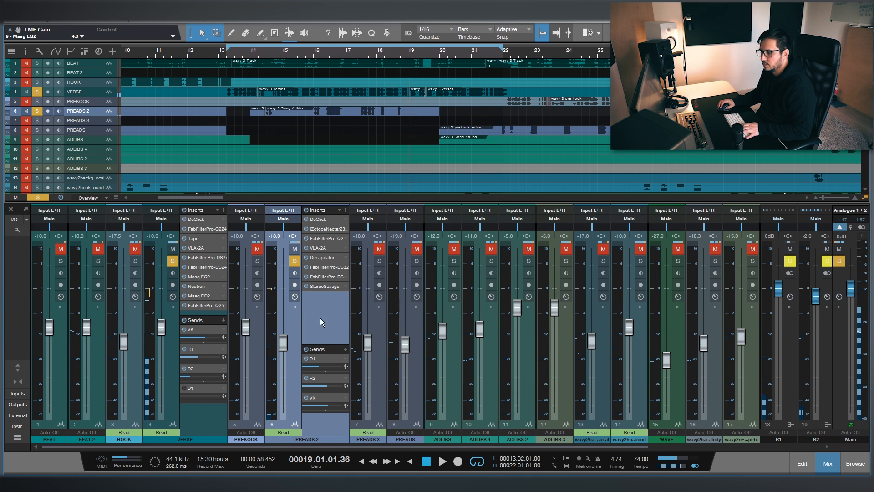
Step: Inspect PREADS 2's DeClick, Nectar 2 and Pro-Q 2 inserts and play the track with its VLA-2A open
left_click(324, 220)
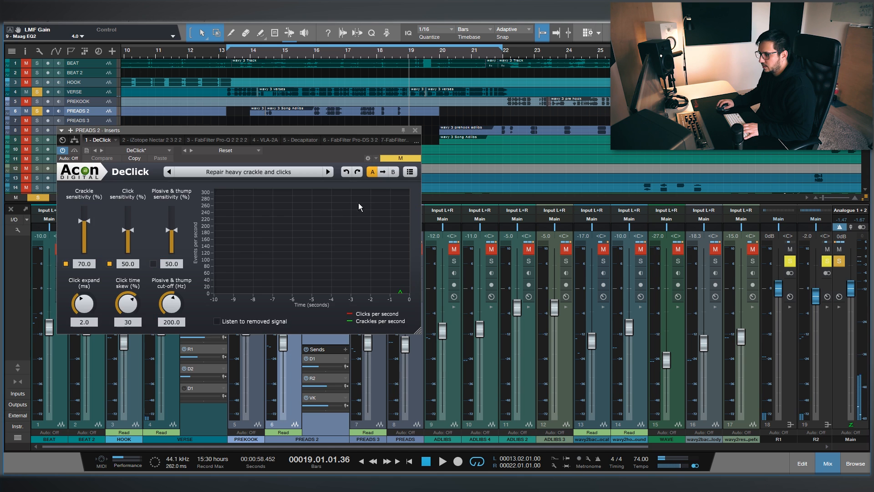
left_click(325, 229)
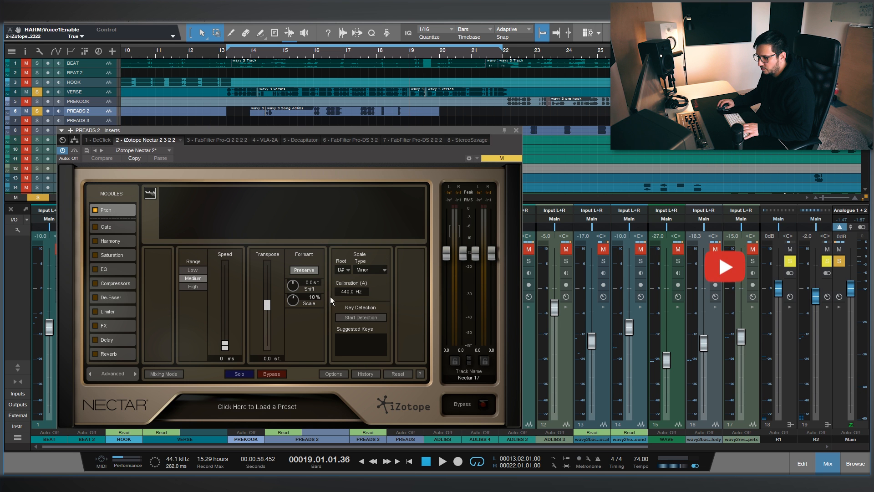
left_click(216, 139)
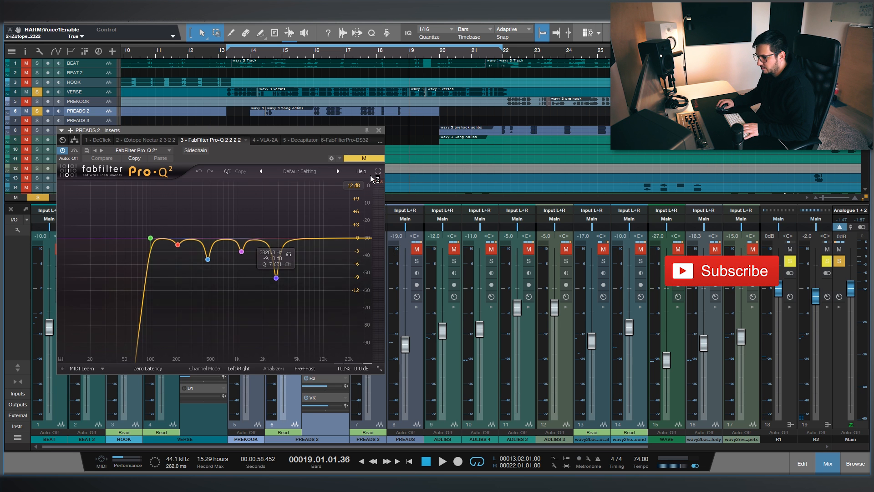
left_click(259, 140)
left_click(356, 55)
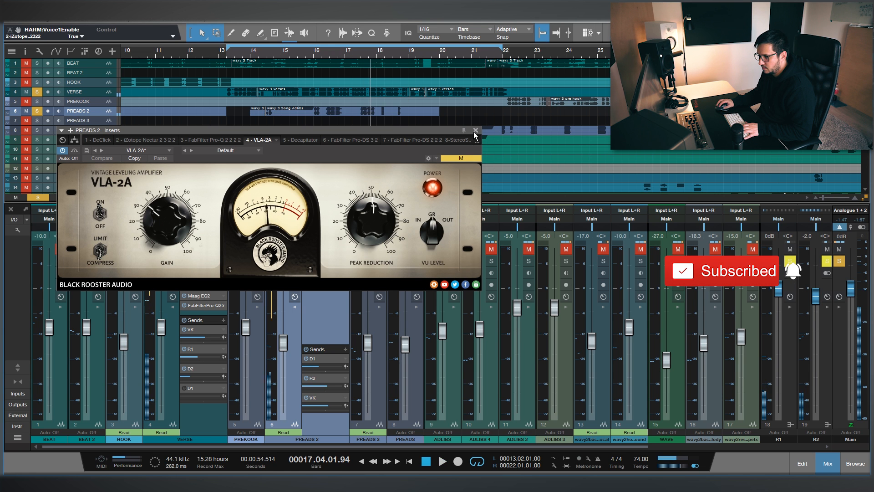
key("space")
Step: Examine PREADS 2's Decapitator settings while playing the track with VERSE
left_click(322, 257)
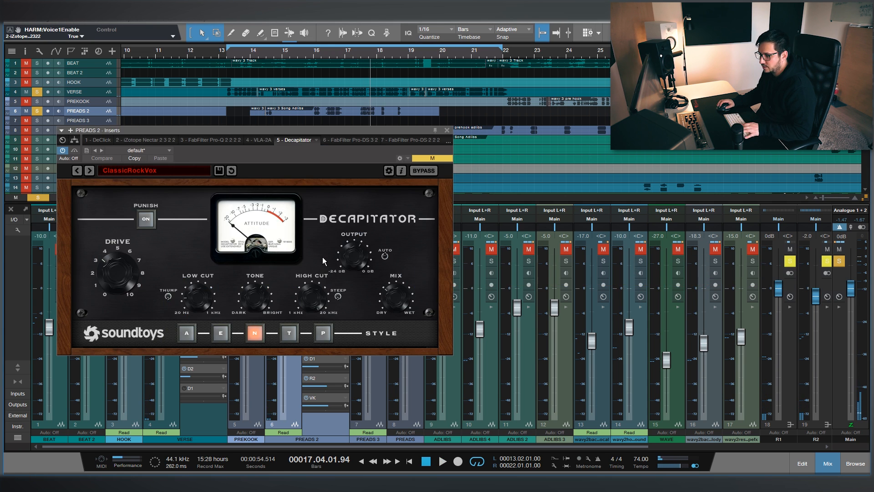
key("space")
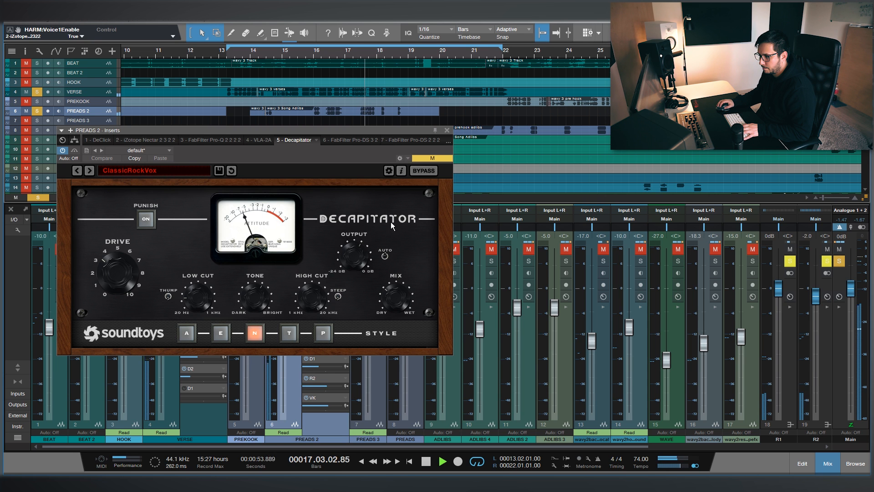
key("space")
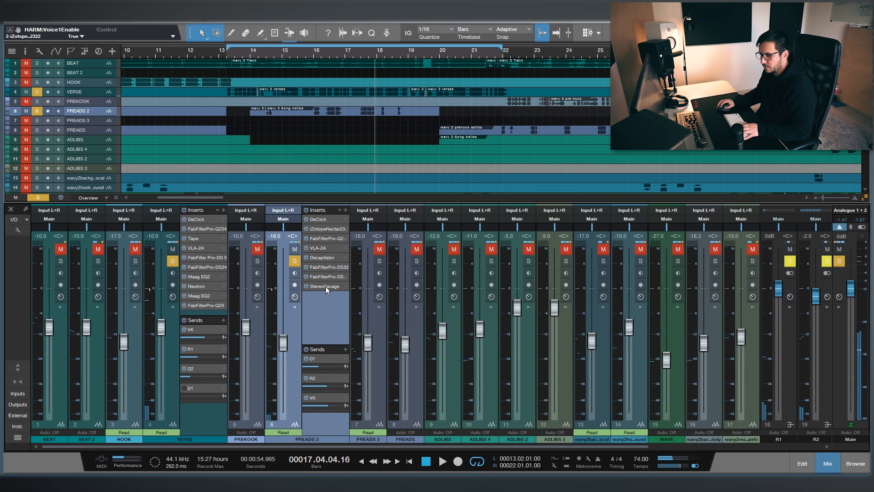
Step: Open PREADS 2's first FabFilter Pro-DS, listen to the track through it, and close it
left_click(332, 268)
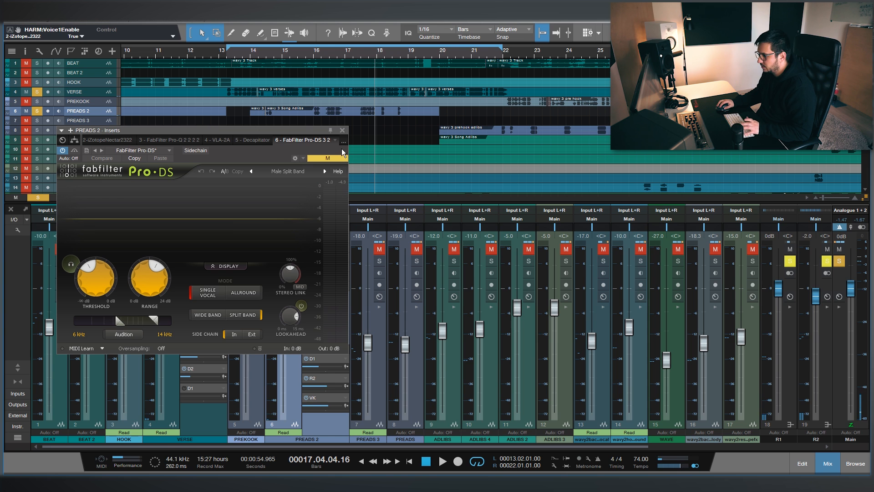
key("space")
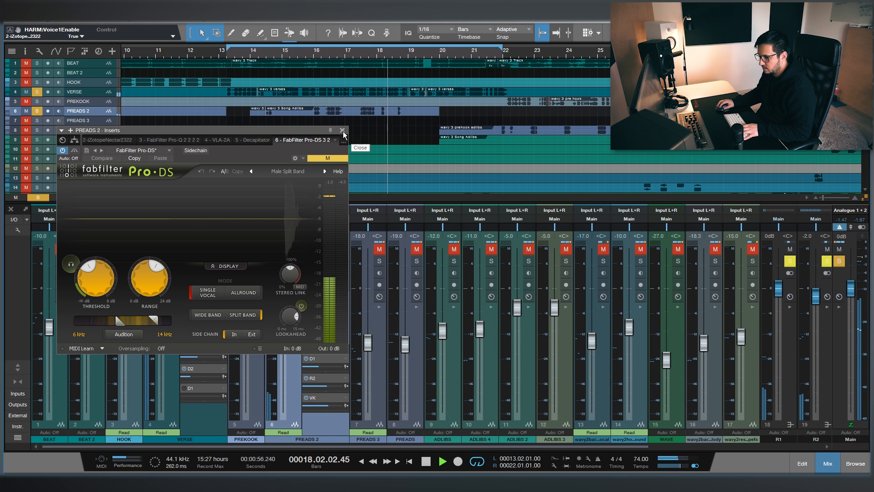
left_click(344, 134)
key("space")
Step: Open PREADS 2's StereoSavage insert, play the track through it, and close it
left_click(330, 279)
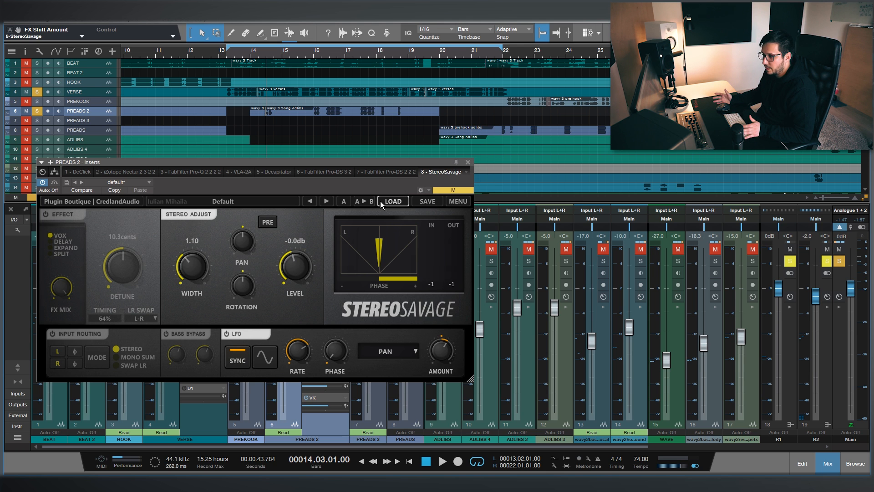
key("space")
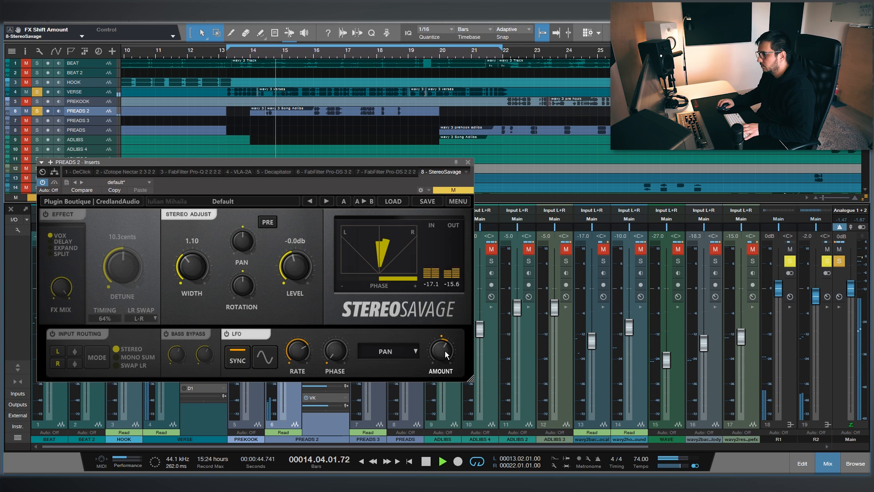
key("space")
left_click(467, 162)
Step: Expand the wavy 2 hook background channel's inserts and sends, and play it from bar 10 both soloed and in the full mix
left_click(641, 307)
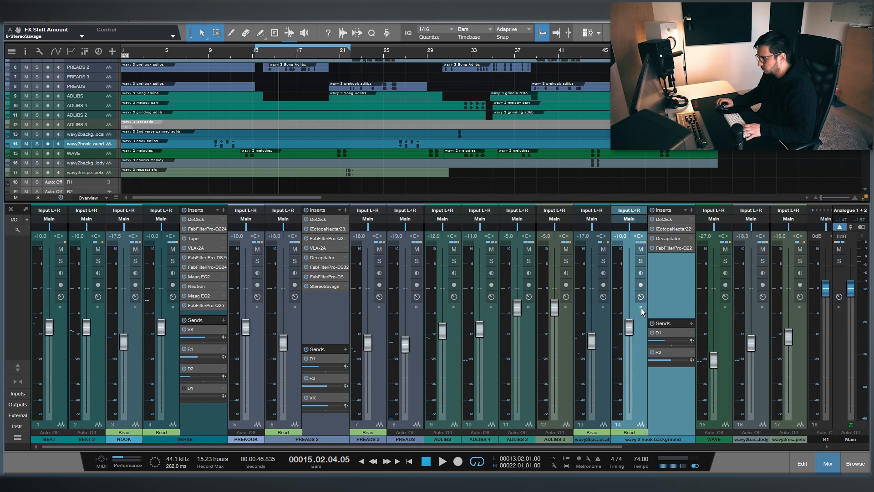
left_click(219, 67)
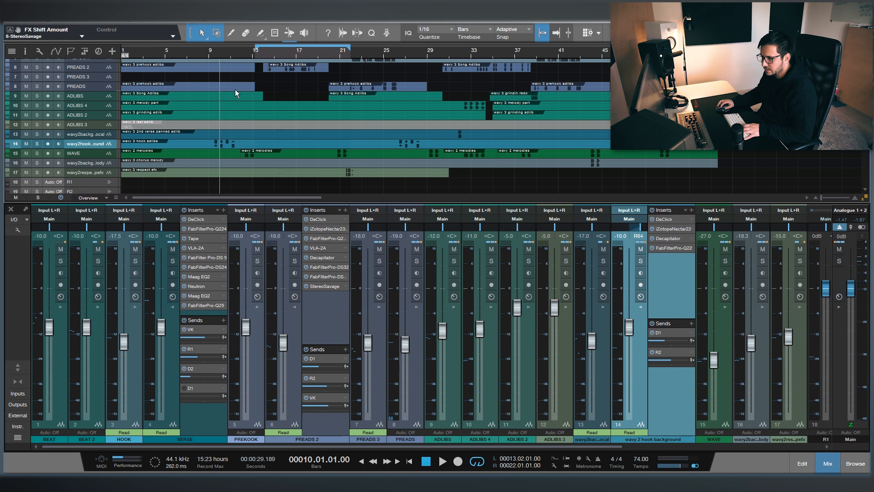
left_click(41, 144)
key("space")
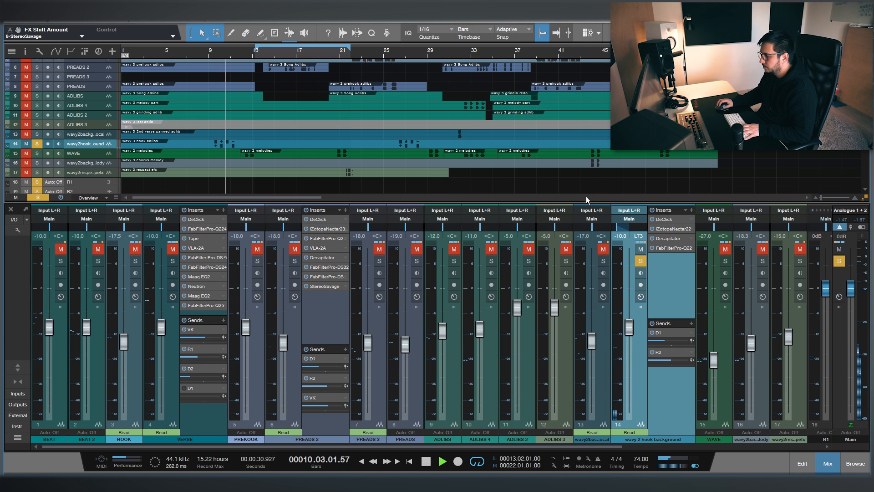
left_click(38, 143)
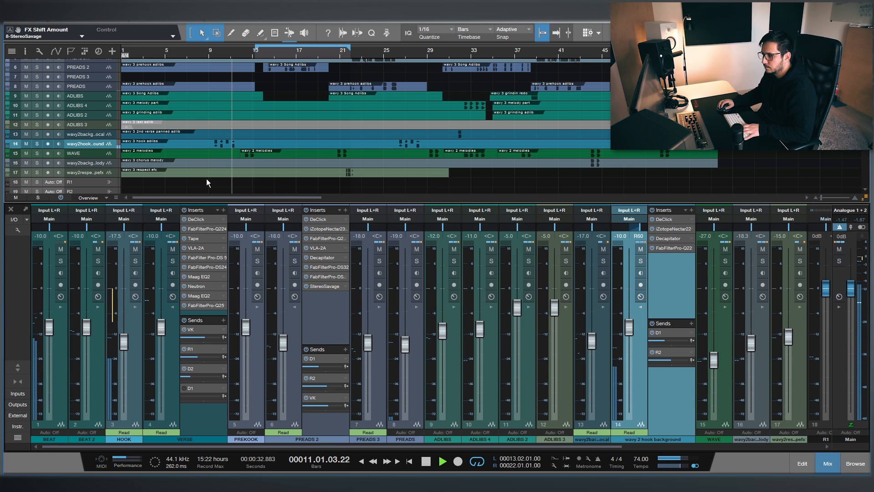
scroll(324, 159, "up", 3)
scroll(324, 158, "up", 2, "ctrl")
key("space")
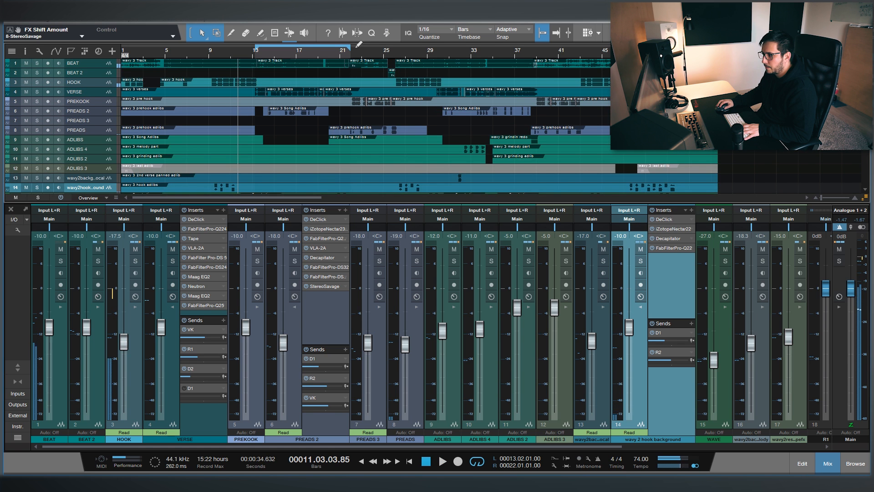
Step: Set the loop range over the pre-hook from 22.01.01.00 to 26.03.01.00 and expand PREKOOK's inserts and sends
scroll(347, 51, "up", 2)
left_click_drag(346, 47, 534, 48)
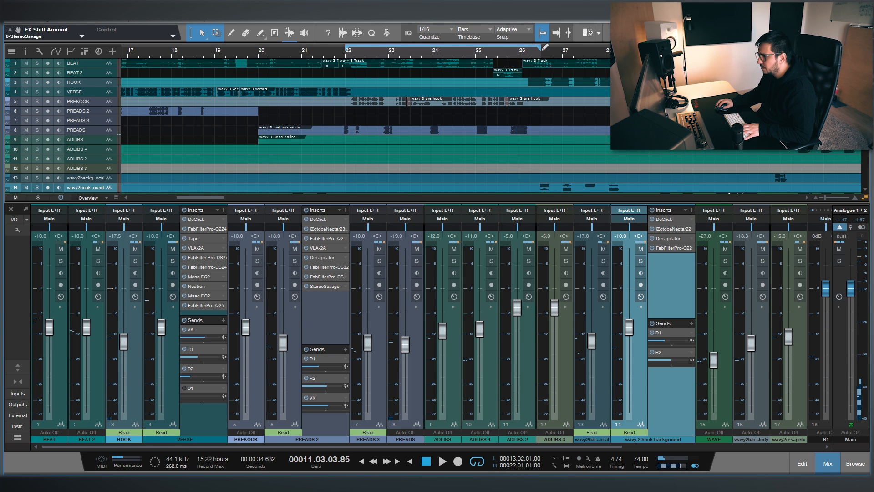
scroll(350, 51, "down", 3)
left_click(72, 102)
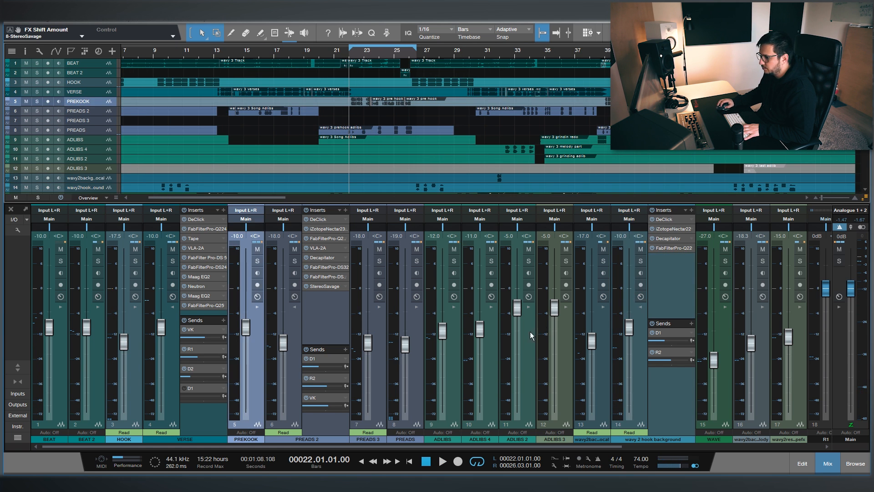
left_click(256, 306)
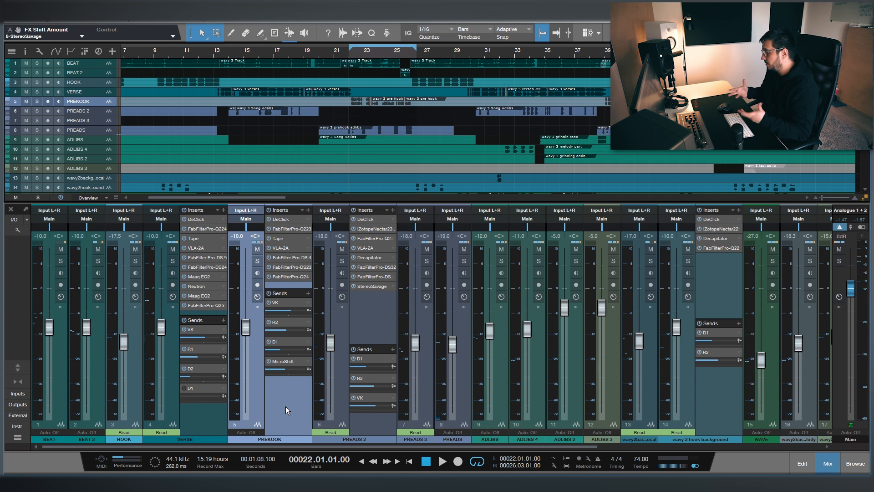
Step: Play the pre-hook with PREKOOK's VLA-2A open, and solo the track to inspect its Tape insert
left_click(280, 247)
key("space")
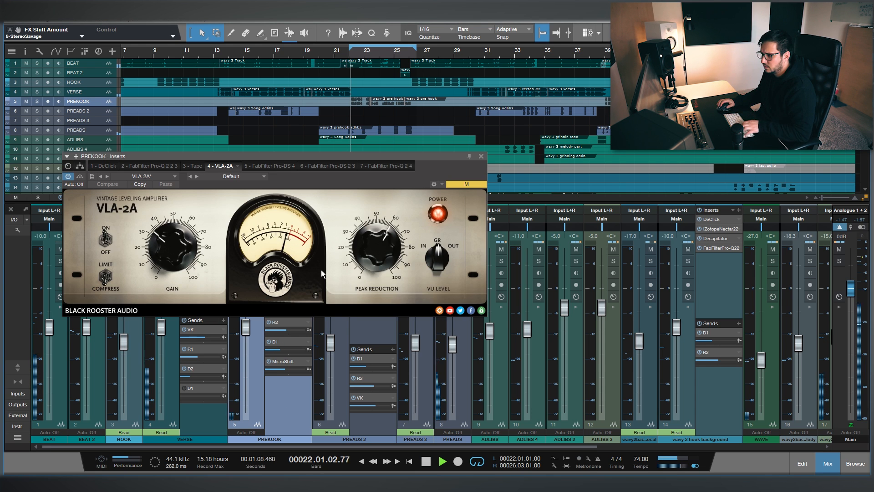
left_click(480, 156)
key("s")
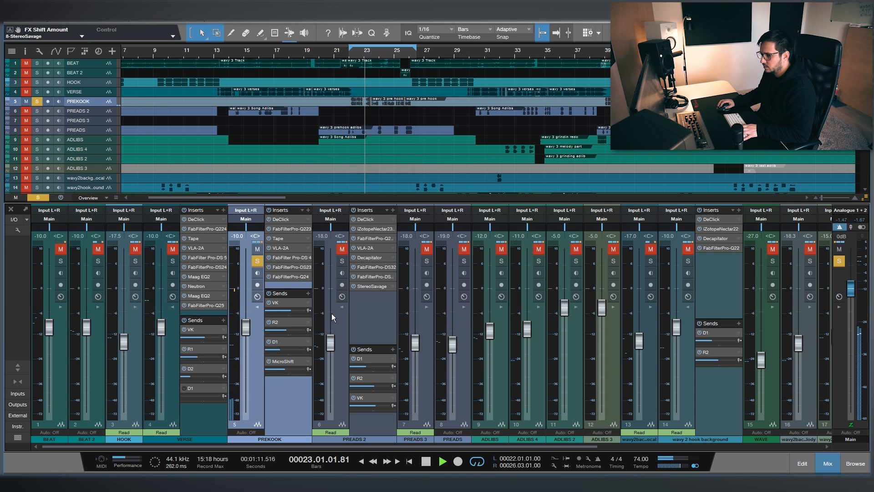
left_click(285, 236)
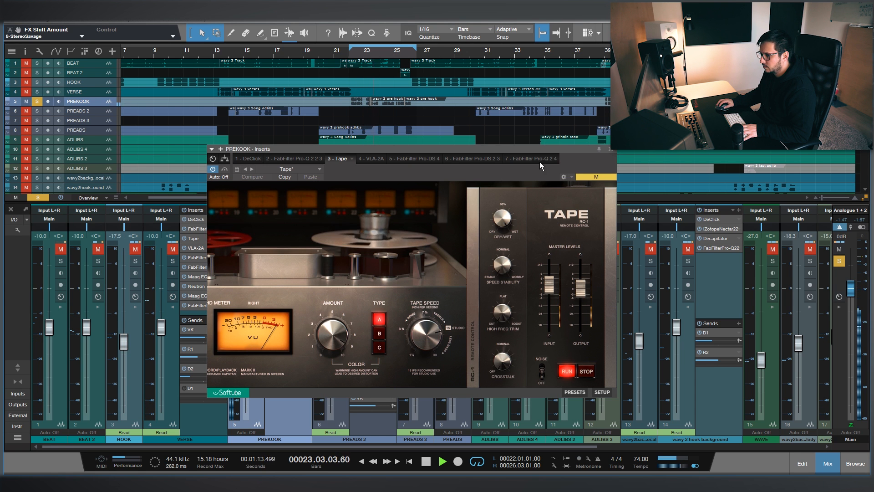
left_click(611, 149)
Step: Move PREKOOK's last Pro-Q 2 ahead of its second Pro-DS, and inspect the first Pro-DS and that Pro-Q 2 during playback
double_click(286, 258)
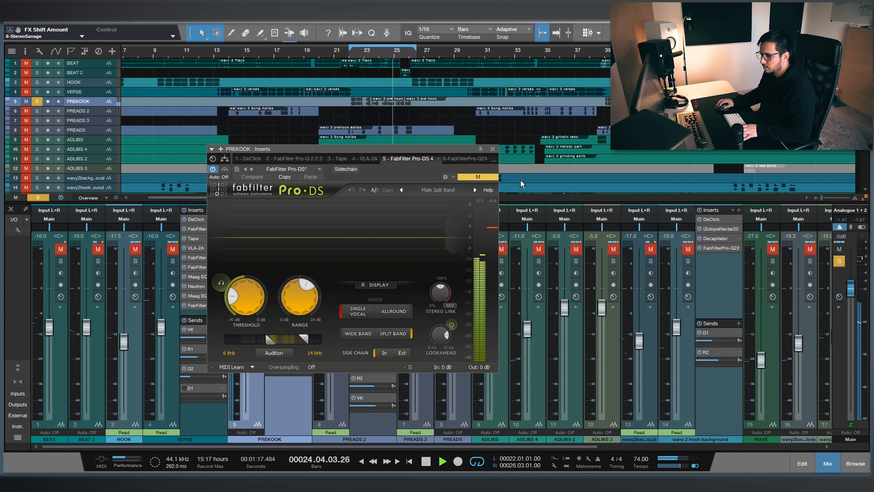
left_click(495, 150)
double_click(272, 269)
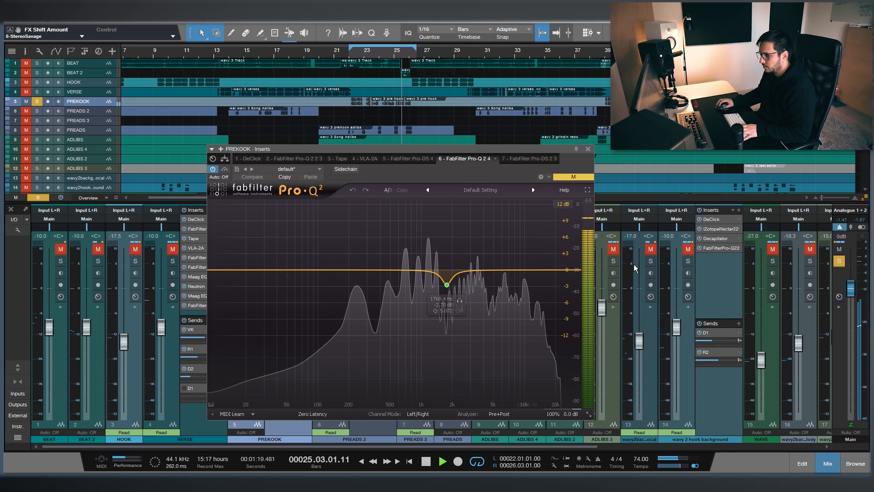
key("s")
left_click(588, 149)
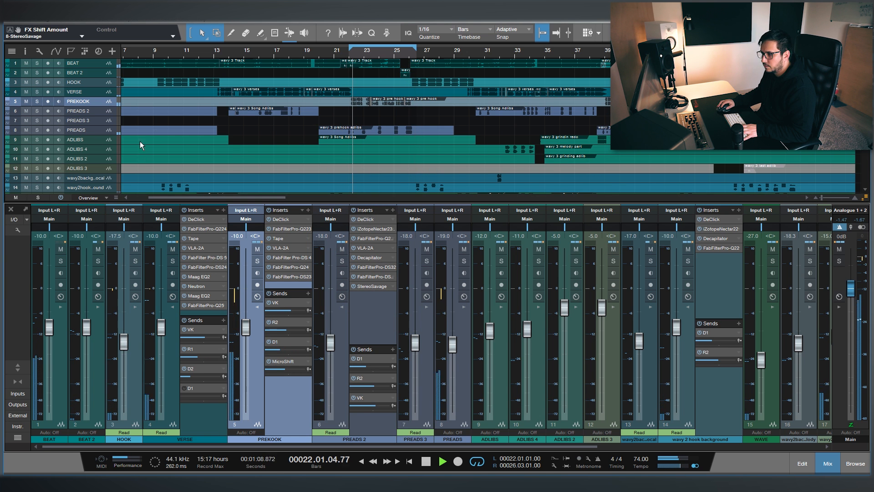
Step: Solo PREADS with its inserts and sends expanded, and open its ValhallaSpaceModulator clear of the mixer channels
left_click(81, 130)
key("s")
left_click(464, 307)
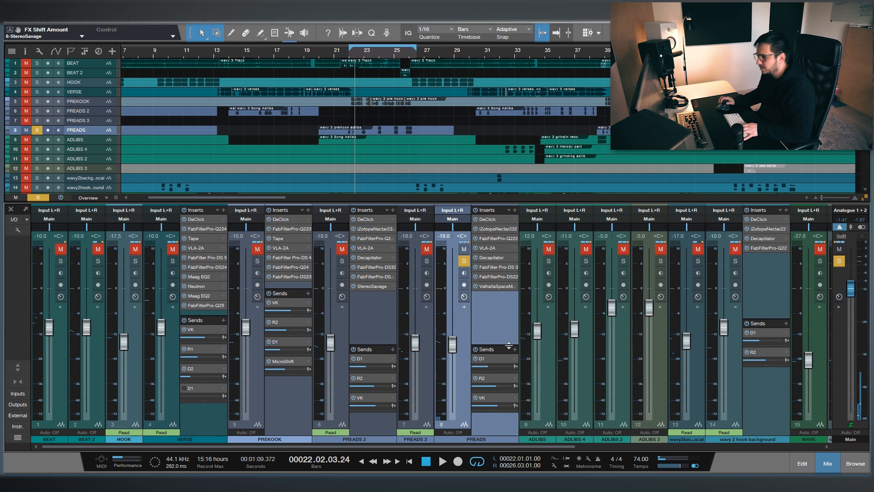
left_click(501, 286)
left_click_drag(355, 151, 240, 58)
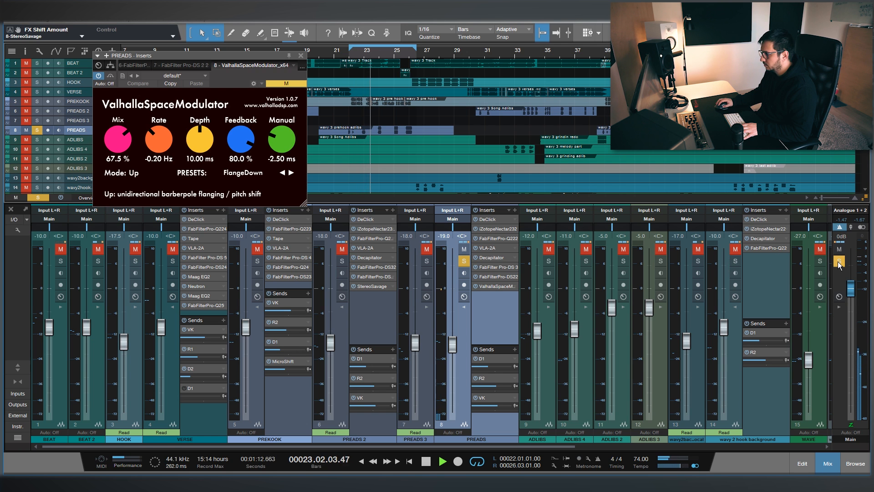
Step: Play PREADS soloed together with BEAT, clear all solos, stop playback and close ValhallaSpaceModulator
left_click(38, 66)
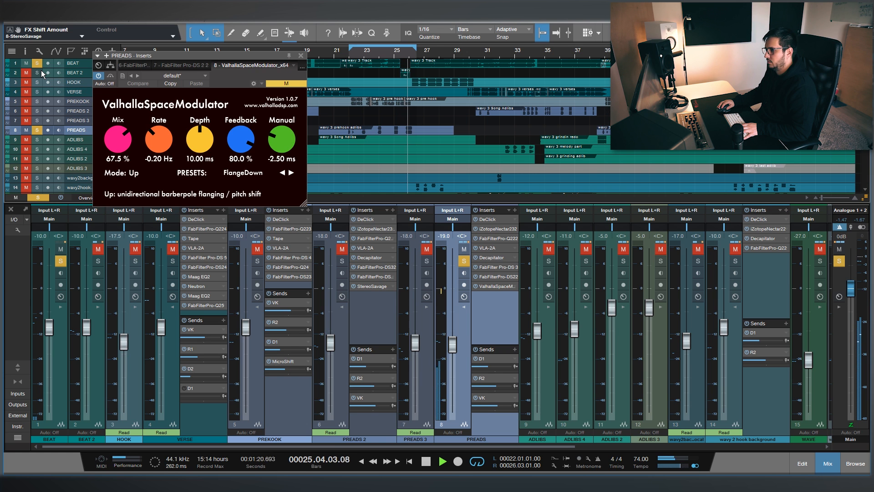
left_click(839, 260)
key("space")
left_click(301, 55)
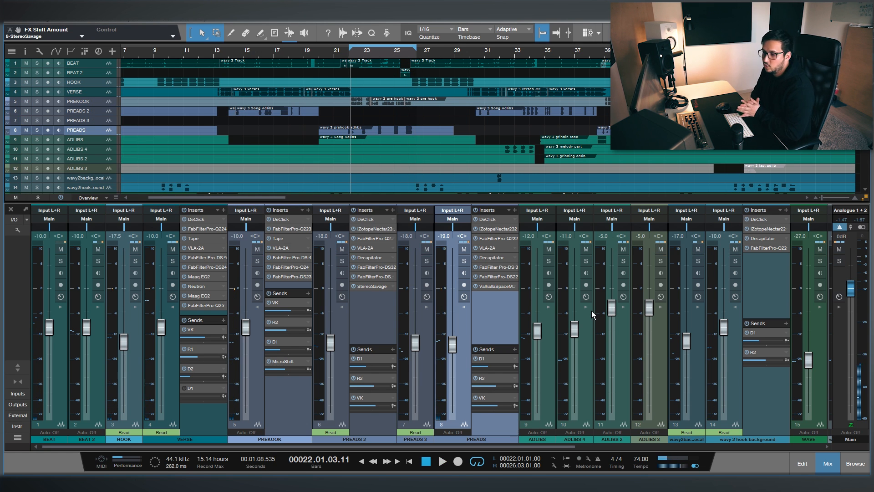